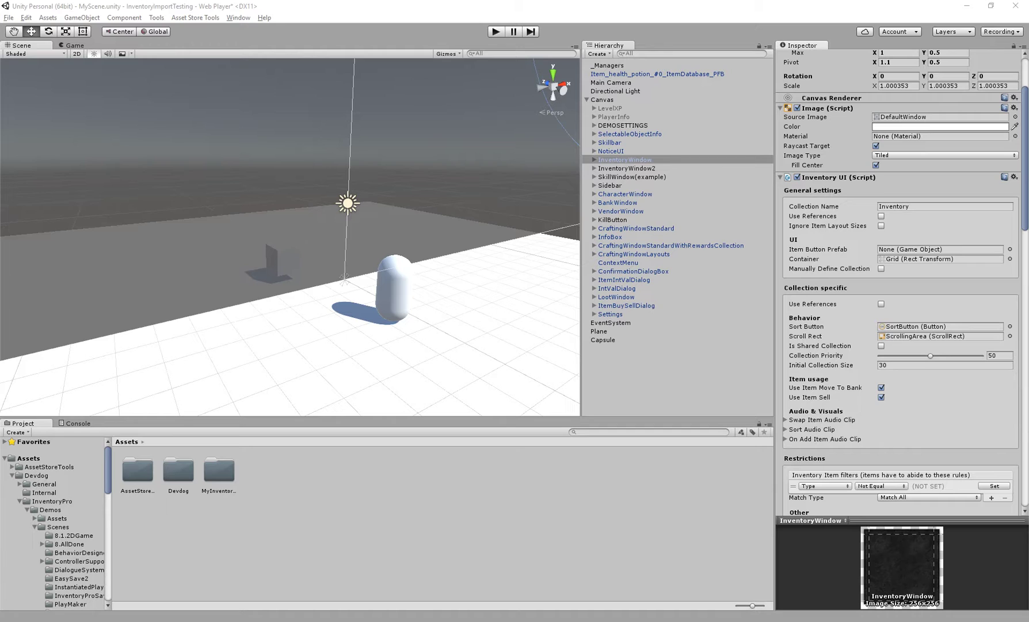
# - Examine the Collection Name settings of the InventoryWindow's and the Skillbar's collection scripts
pyautogui.click(813, 207)
pyautogui.click(812, 216)
pyautogui.click(812, 206)
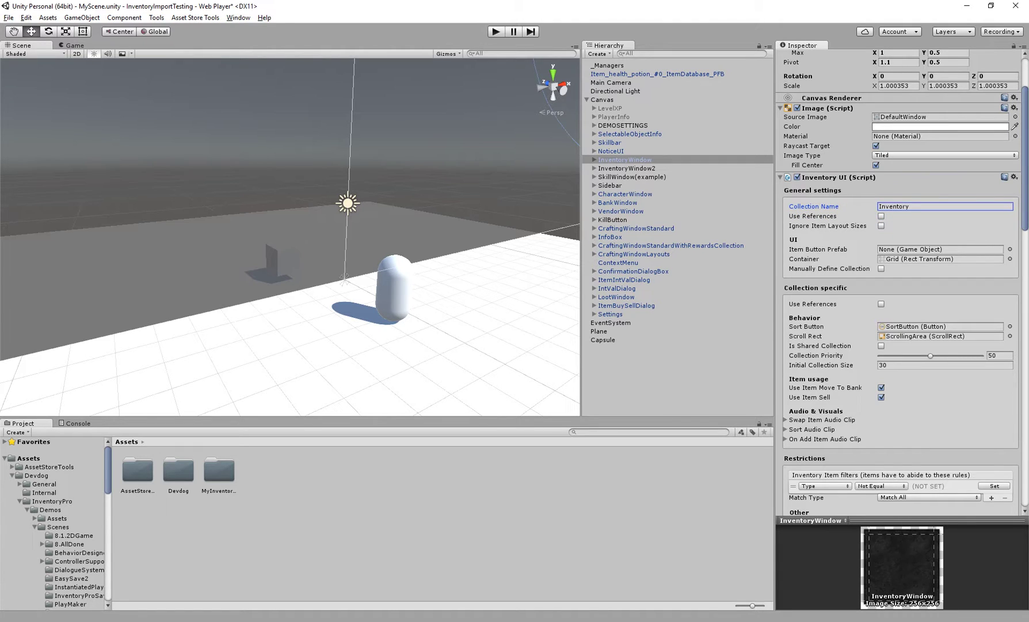
pyautogui.click(610, 142)
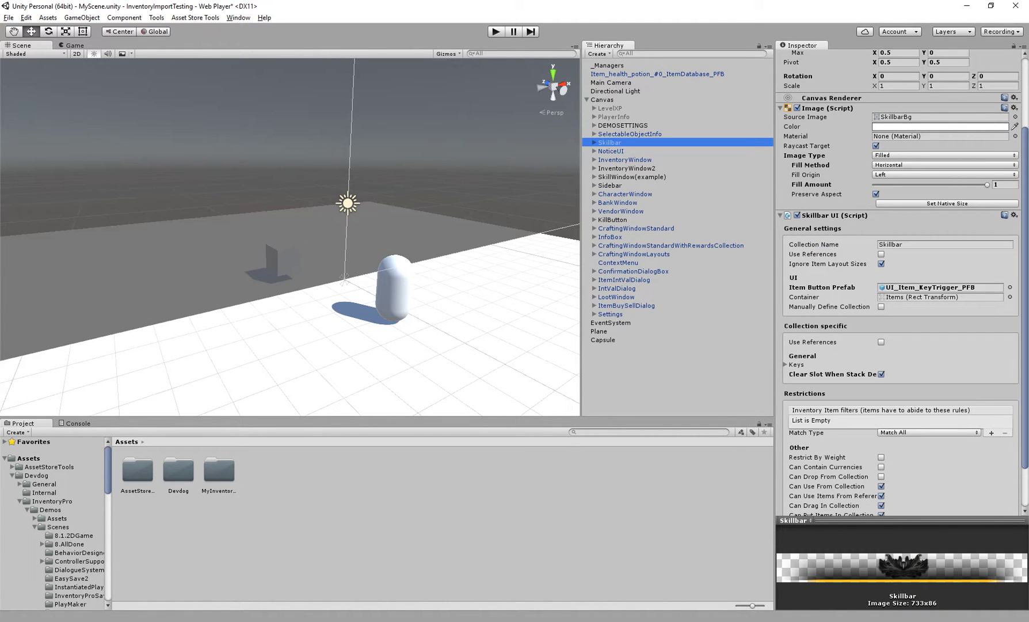
pyautogui.click(624, 160)
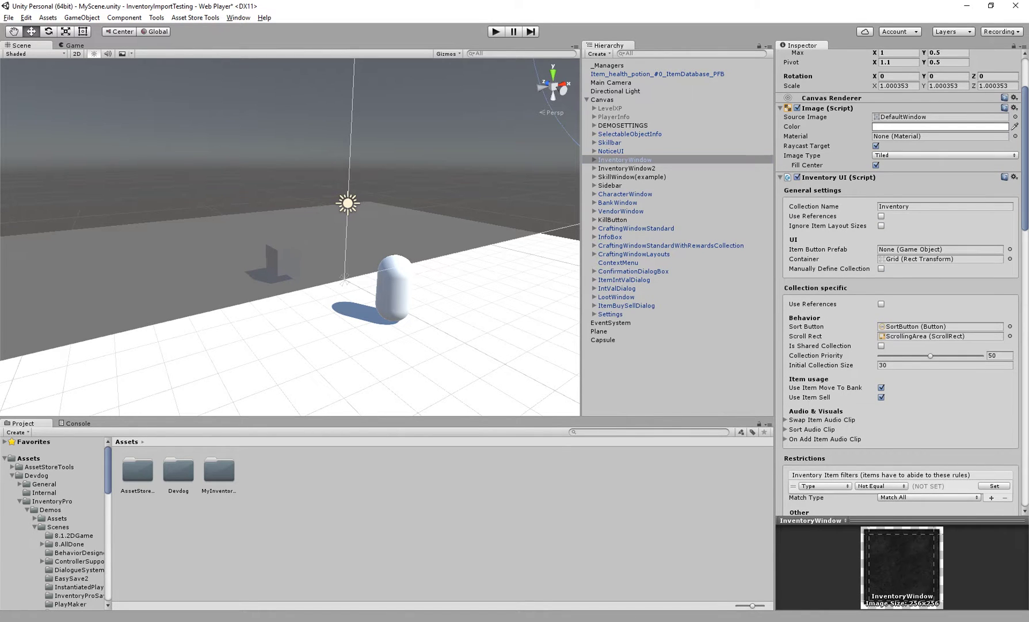
# - Review the InventoryWindow's Inventory UI general settings, from Collection Name through Use References to Ignore Item Layout Sizes
pyautogui.scroll(-1, 902, 282)
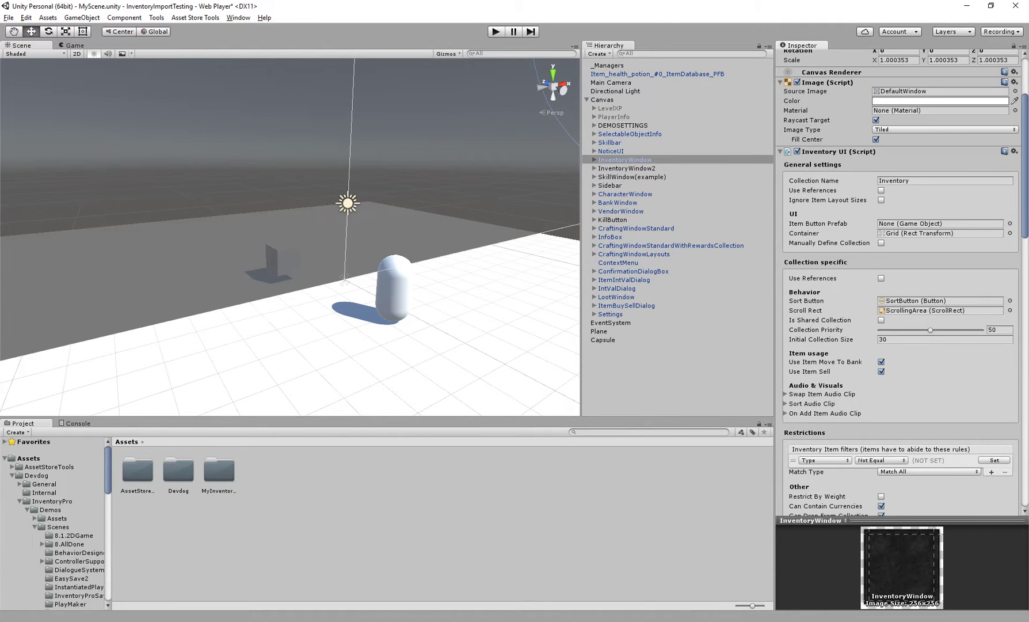
pyautogui.scroll(-3, 902, 282)
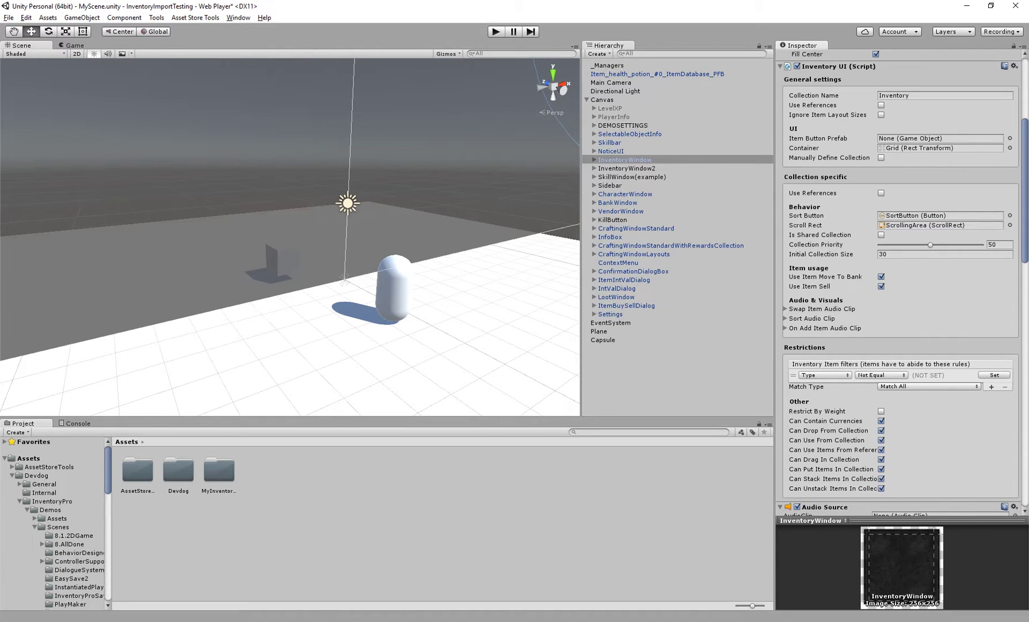
pyautogui.click(814, 96)
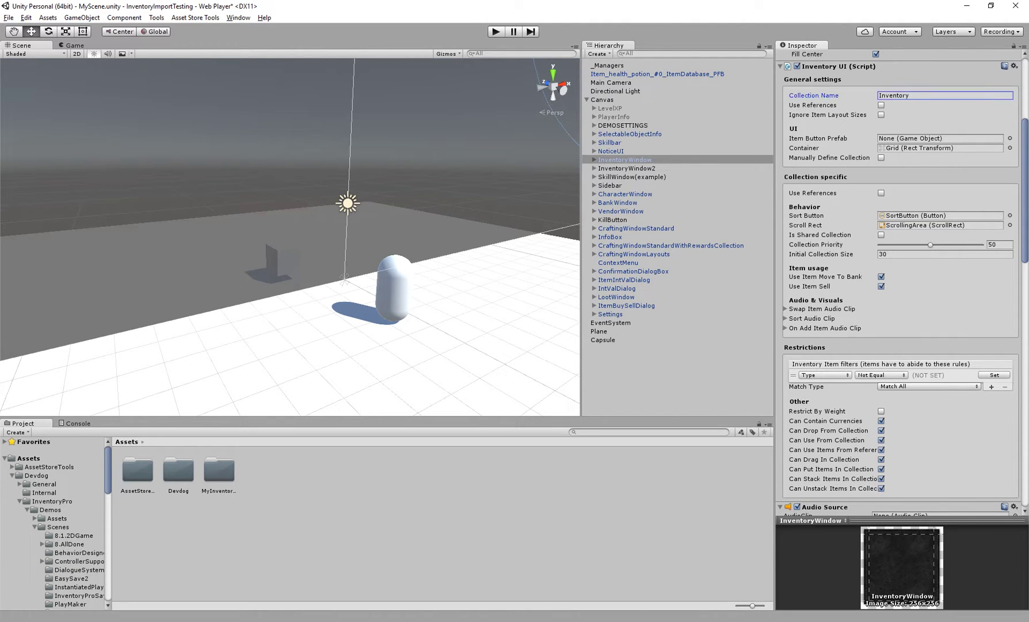
pyautogui.press('Tab')
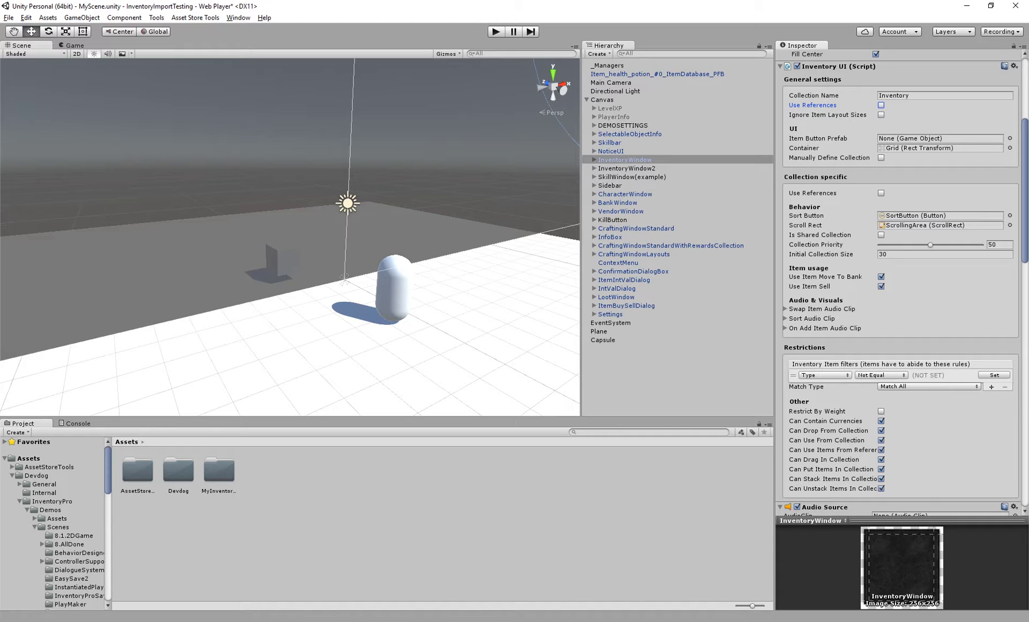
pyautogui.click(827, 114)
pyautogui.moveTo(345, 231)
pyautogui.mouseDown(button='right')
pyautogui.moveTo(317, 225)
pyautogui.moveTo(354, 221)
pyautogui.mouseUp(button='right')
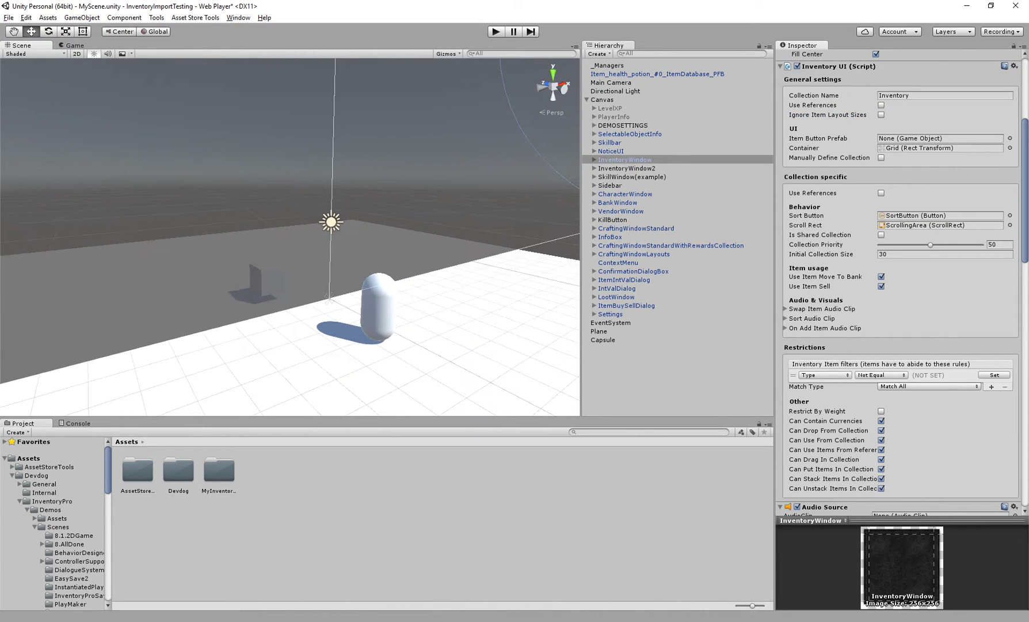
# - Open the Health potion in the Inventory Pro main editor and set its item layout to 2 X 2
pyautogui.click(124, 17)
pyautogui.moveTo(173, 30)
pyautogui.click(264, 30)
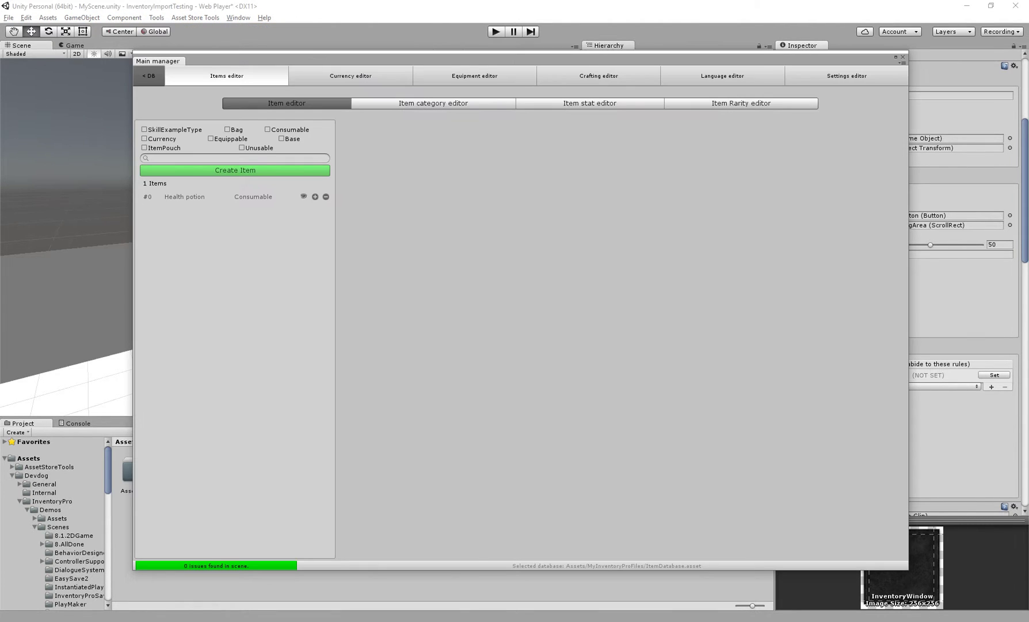
pyautogui.click(208, 196)
pyautogui.moveTo(323, 58); pyautogui.dragTo(258, 71)
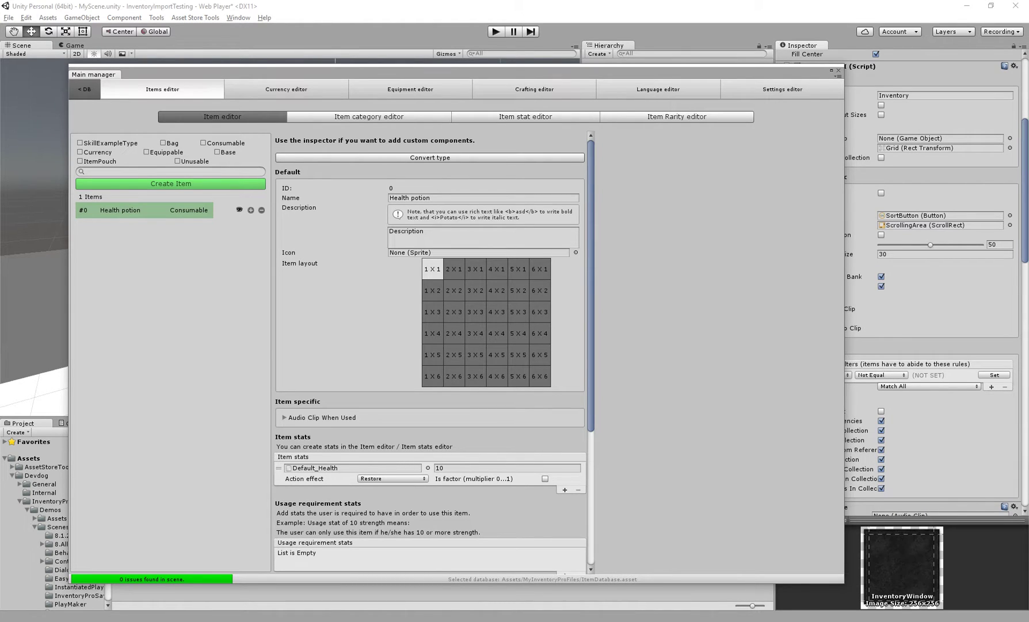
pyautogui.click(454, 291)
# - Check the InventoryWindow's Ignore Item Layout Sizes option alongside the Health potion's item layout grid
pyautogui.moveTo(403, 74); pyautogui.dragTo(309, 79)
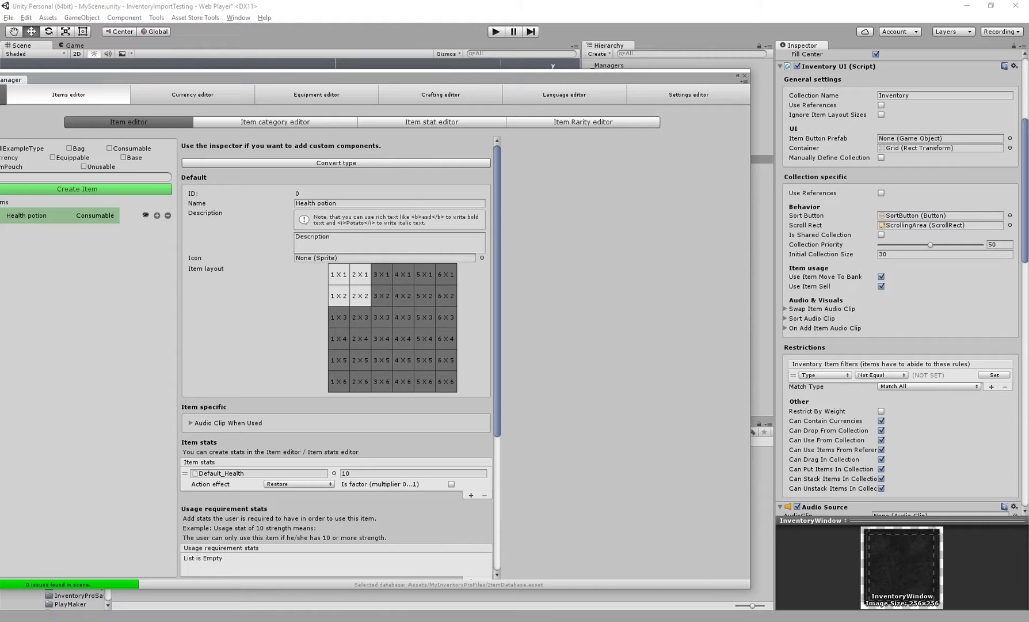
pyautogui.scroll(3, 897, 282)
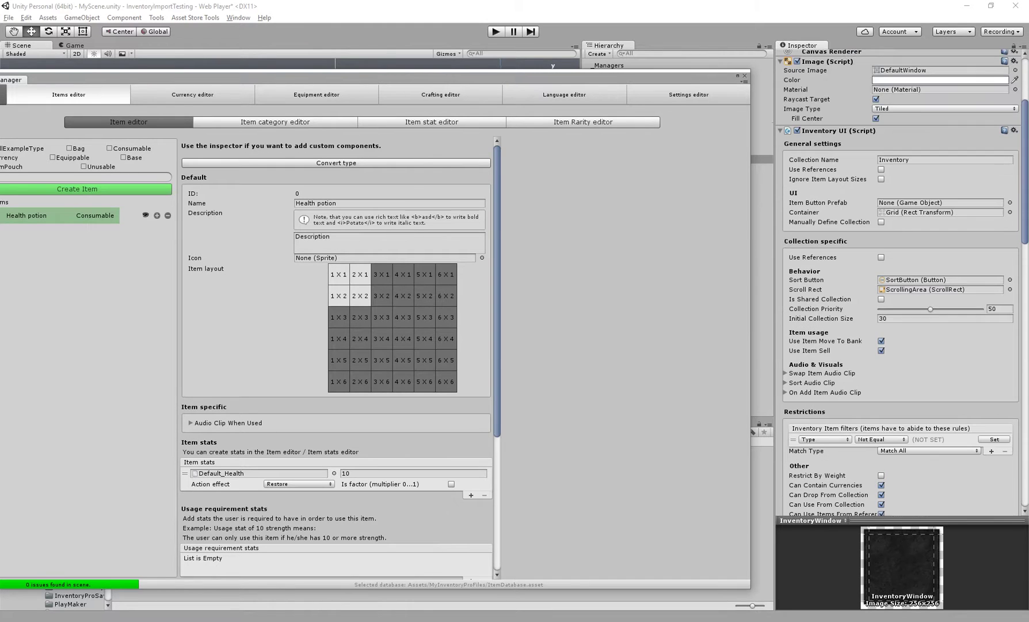
pyautogui.click(828, 179)
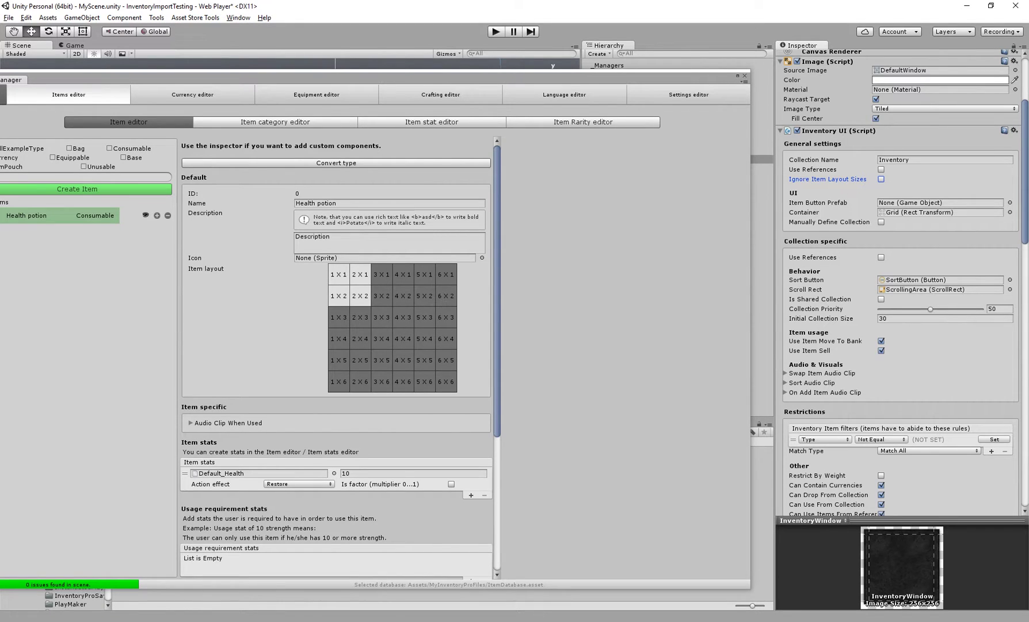
# - Set the Health potion's item layout to 1 X 1 and close the main editor
pyautogui.click(338, 275)
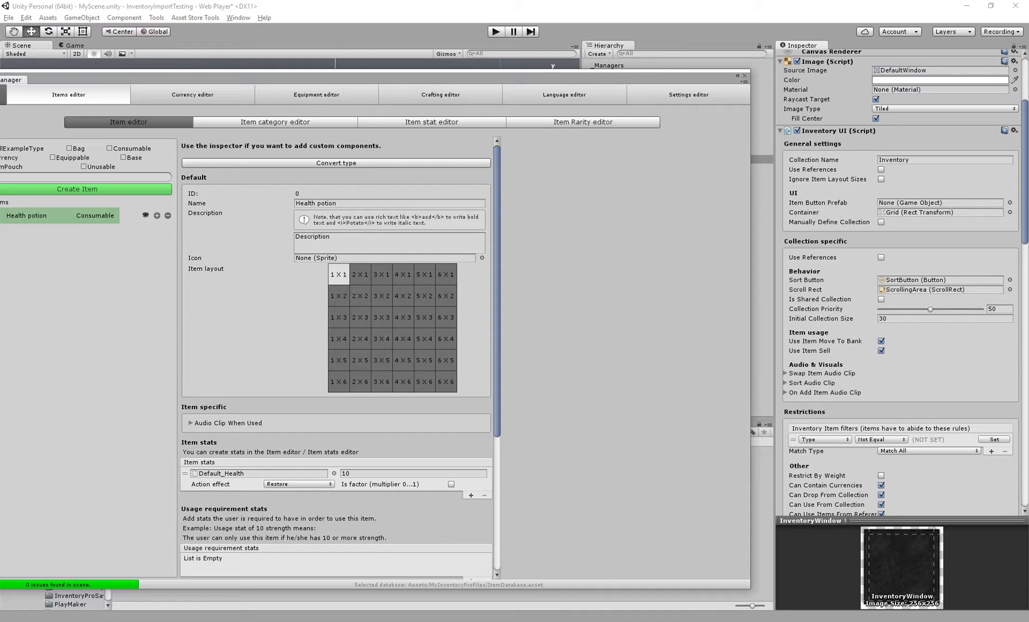
pyautogui.moveTo(368, 75); pyautogui.dragTo(420, 67)
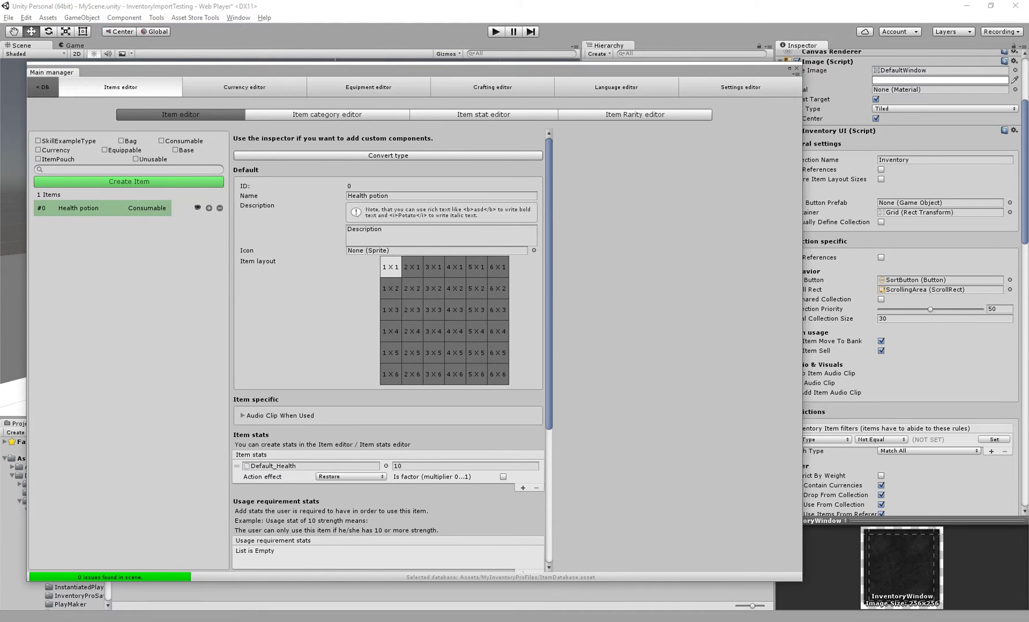
pyautogui.click(797, 68)
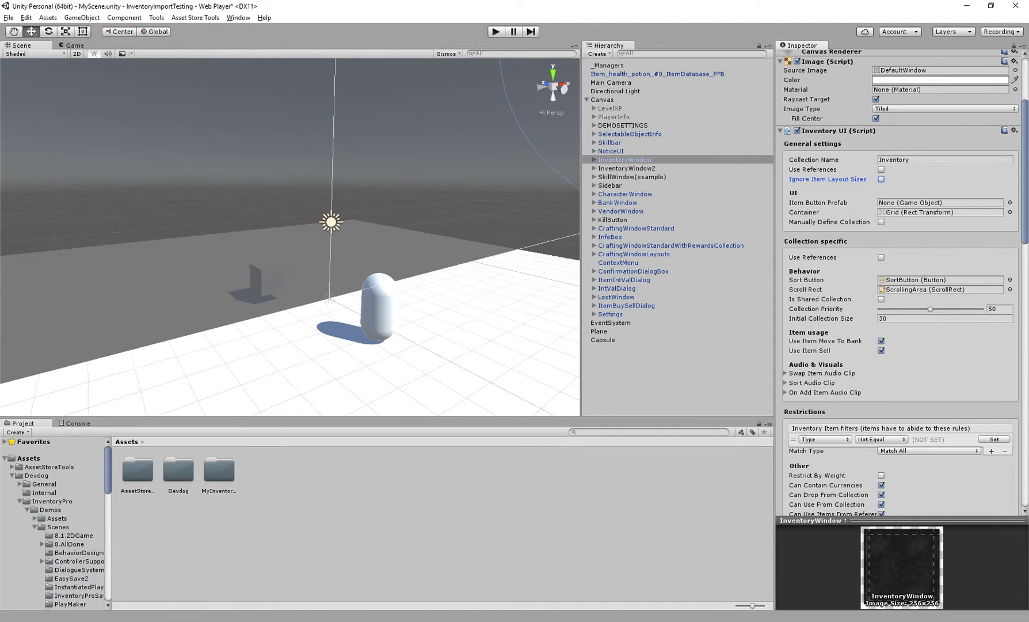
# - Look up the default Item Button Prefab in the Inventory Pro main editor's UI settings, then close the editor
pyautogui.click(818, 202)
pyautogui.scroll(-3, 898, 282)
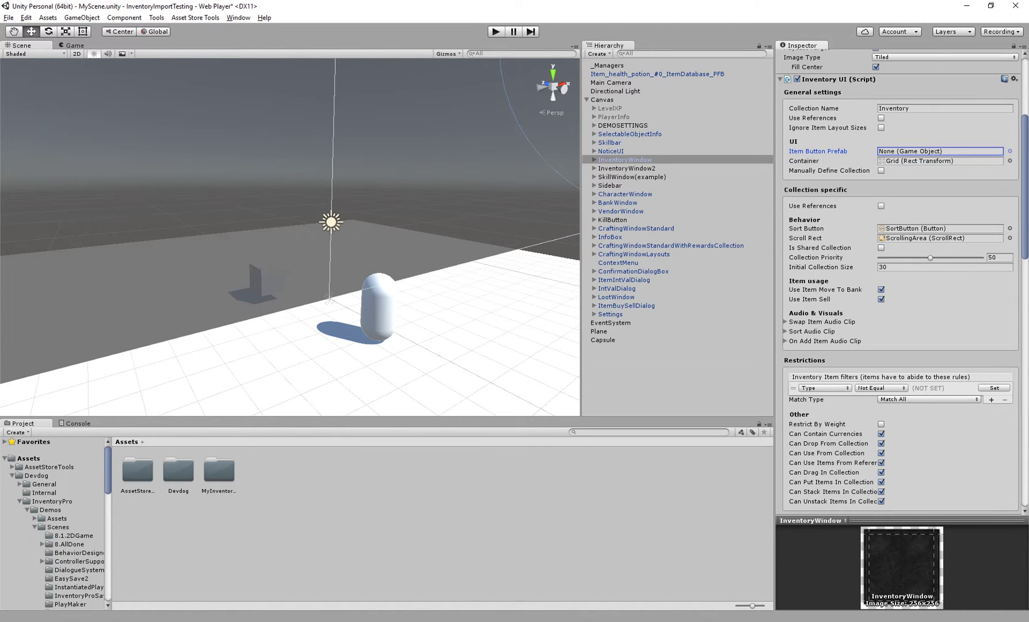
pyautogui.moveTo(369, 259); pyautogui.dragTo(347, 257, button='right')
pyautogui.keyDown('alt'); pyautogui.moveTo(322, 232); pyautogui.dragTo(299, 233); pyautogui.keyUp('alt')
pyautogui.click(156, 18)
pyautogui.moveTo(183, 30)
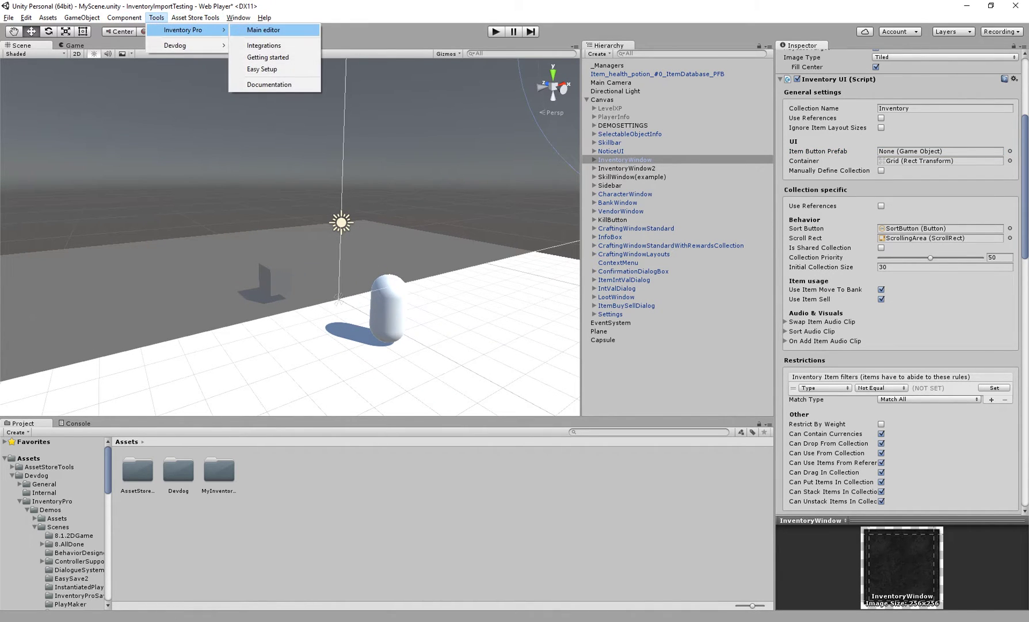
pyautogui.click(263, 29)
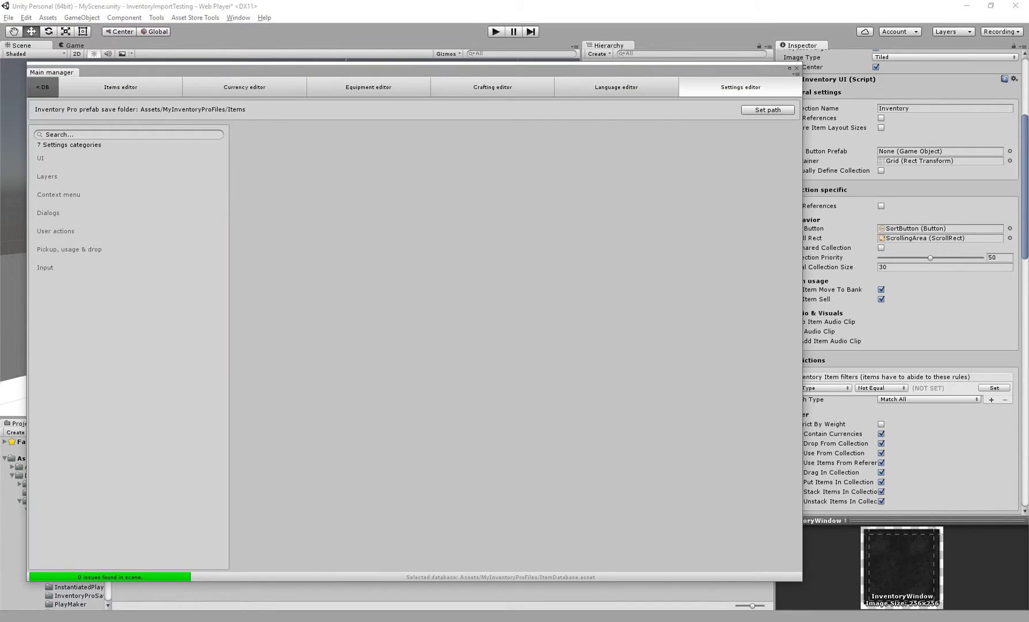
pyautogui.click(102, 158)
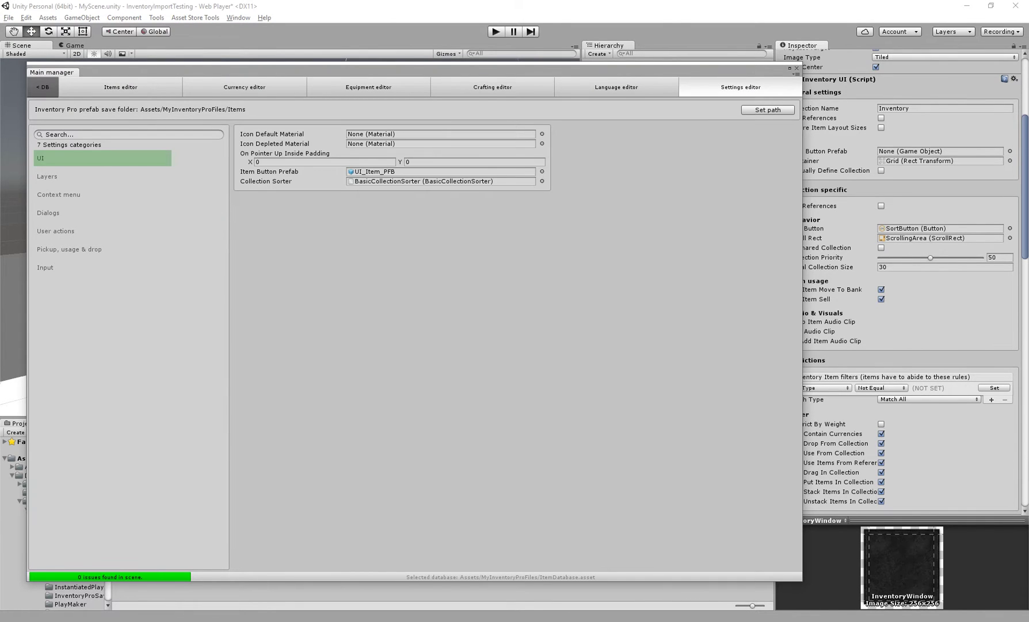
pyautogui.click(440, 171)
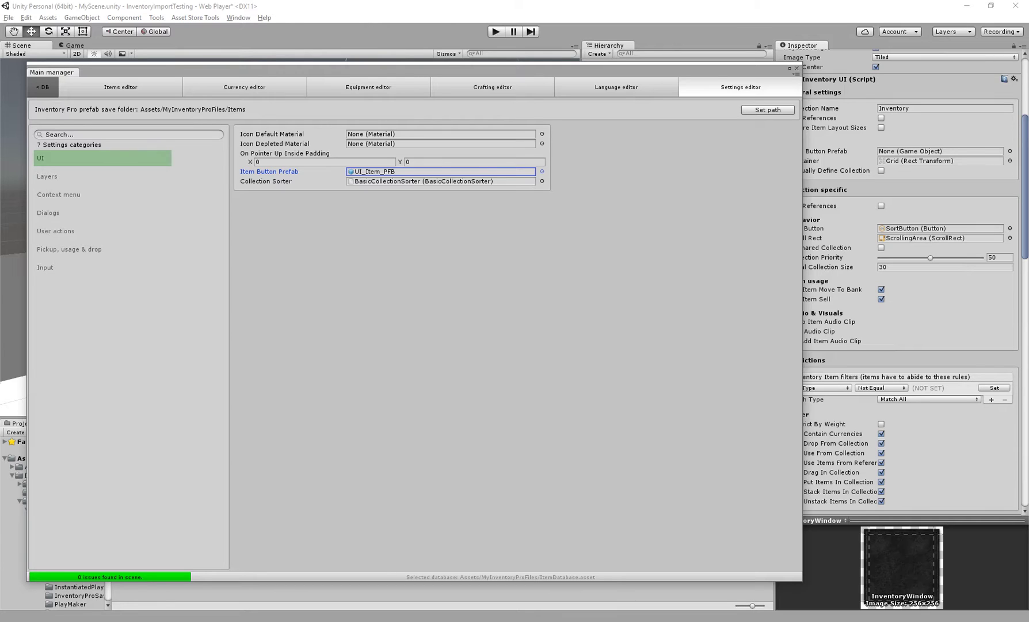
pyautogui.click(797, 68)
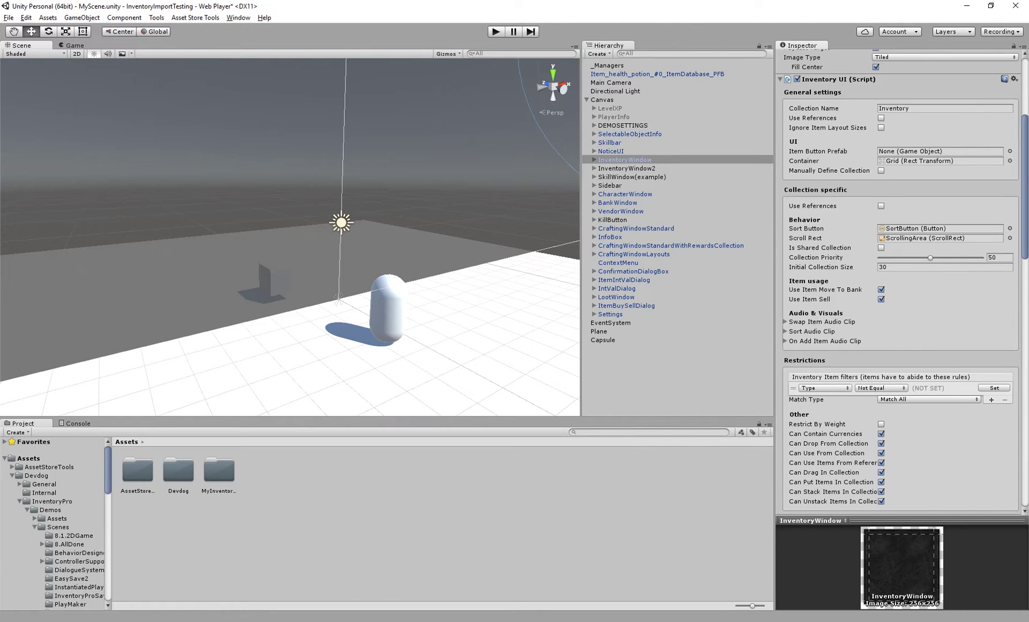
# - Locate the Grid object assigned as the InventoryWindow's Container and inspect its layout components
pyautogui.click(939, 151)
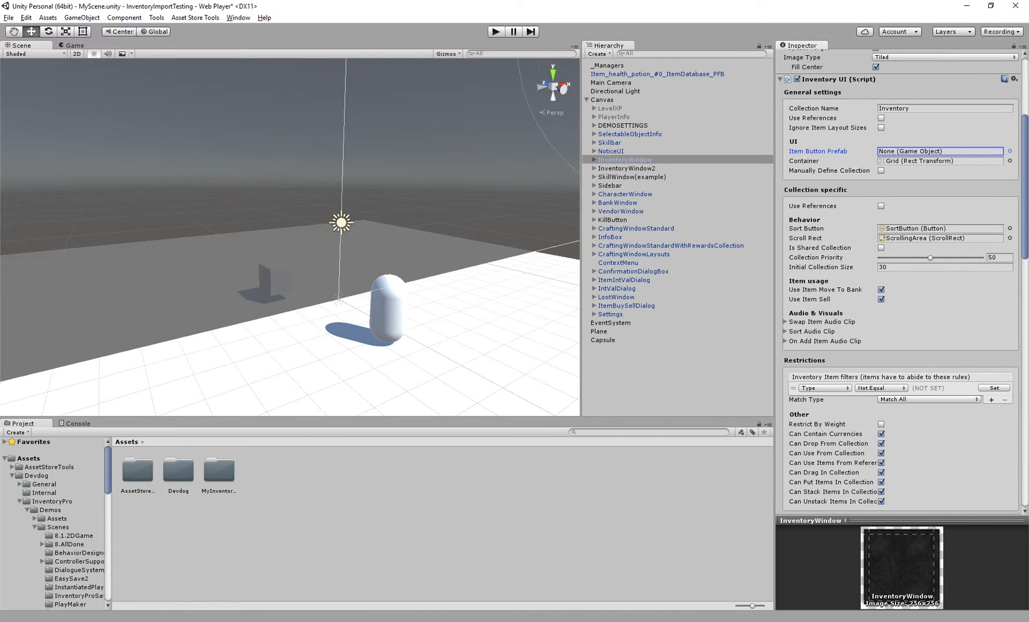
pyautogui.scroll(-3, 898, 282)
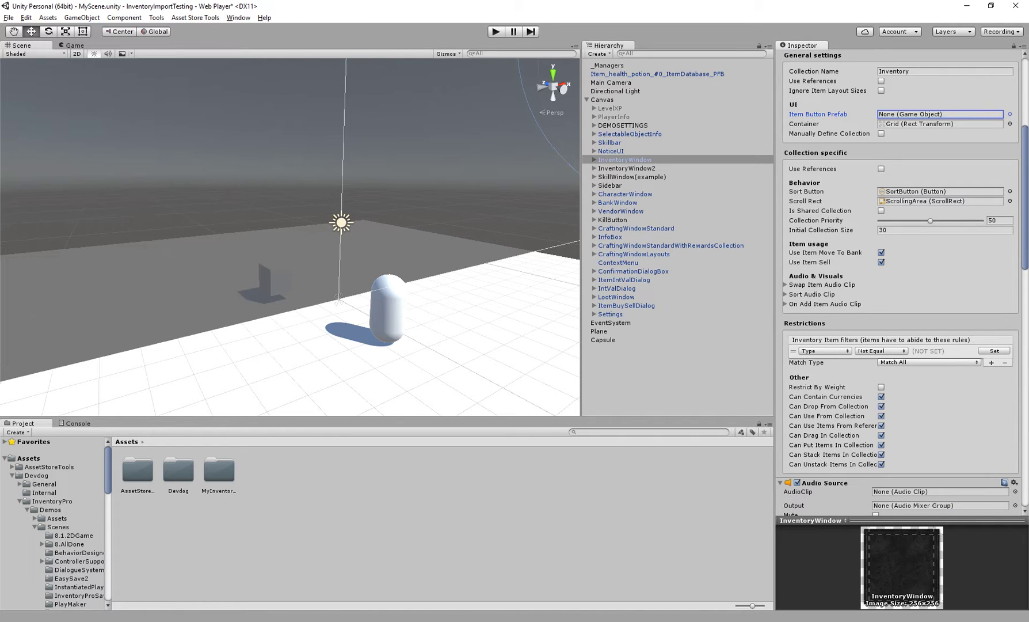
pyautogui.click(933, 124)
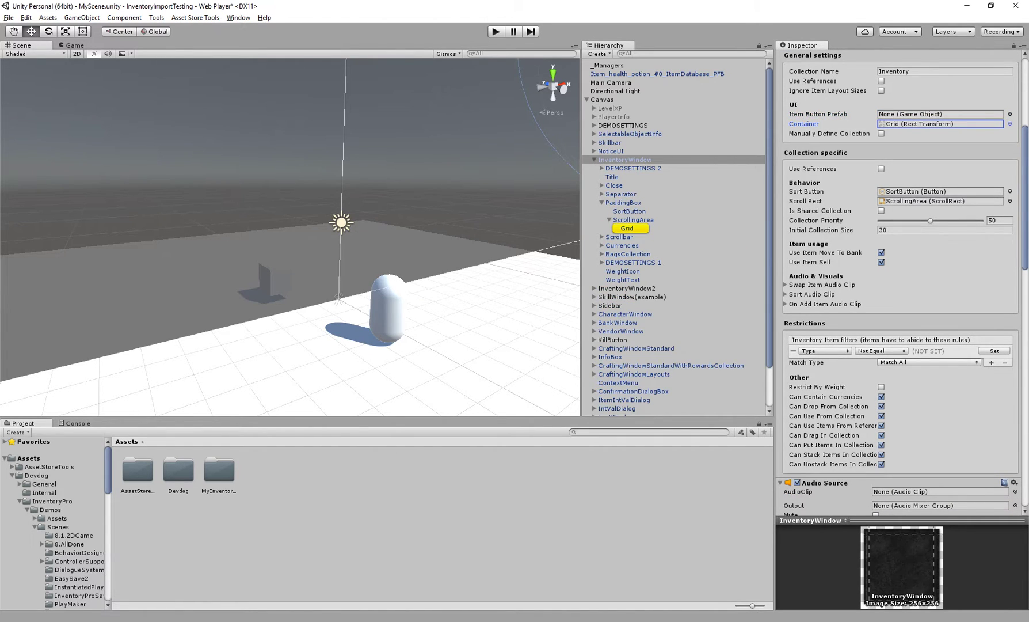
pyautogui.keyDown('alt'); pyautogui.moveTo(311, 230); pyautogui.dragTo(294, 230); pyautogui.keyUp('alt')
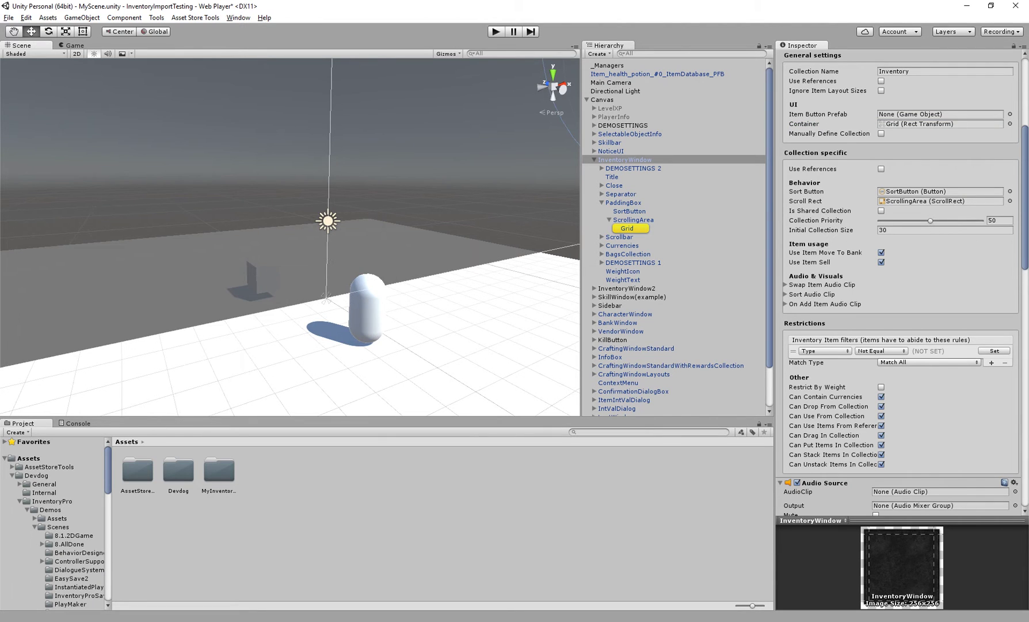
pyautogui.click(628, 229)
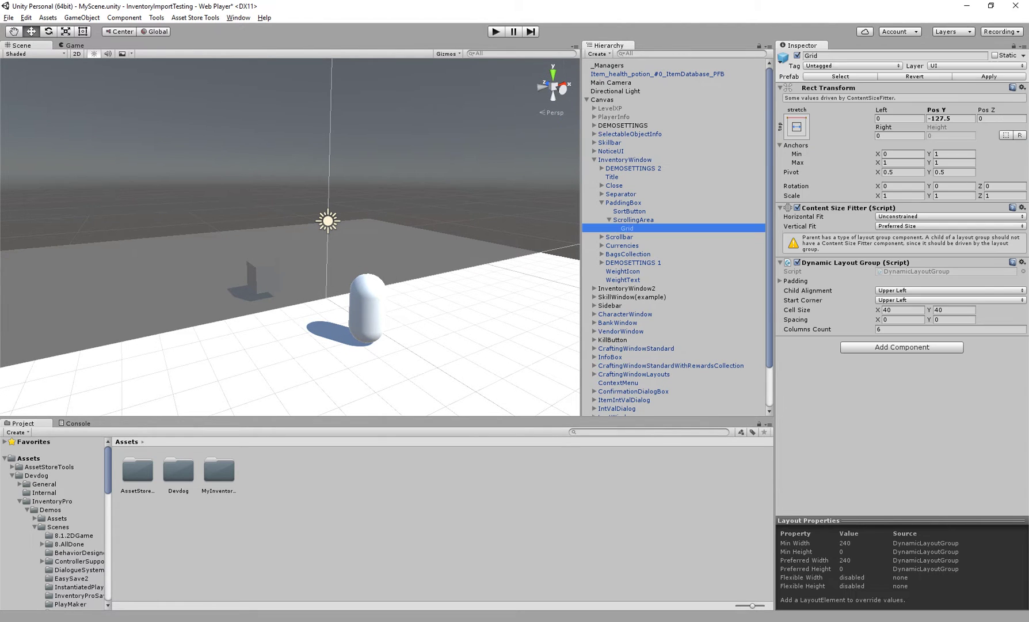
# - Run the scene to inspect the item slots generated under the Grid container, then stop it
pyautogui.hotkey('ctrl', 'p')
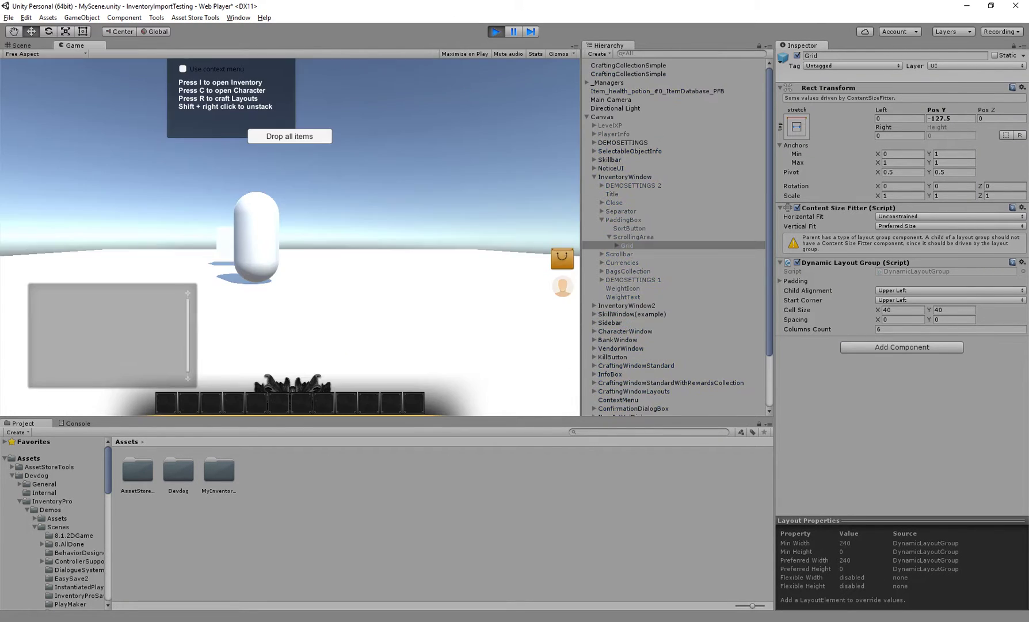
pyautogui.scroll(-6, 673, 237)
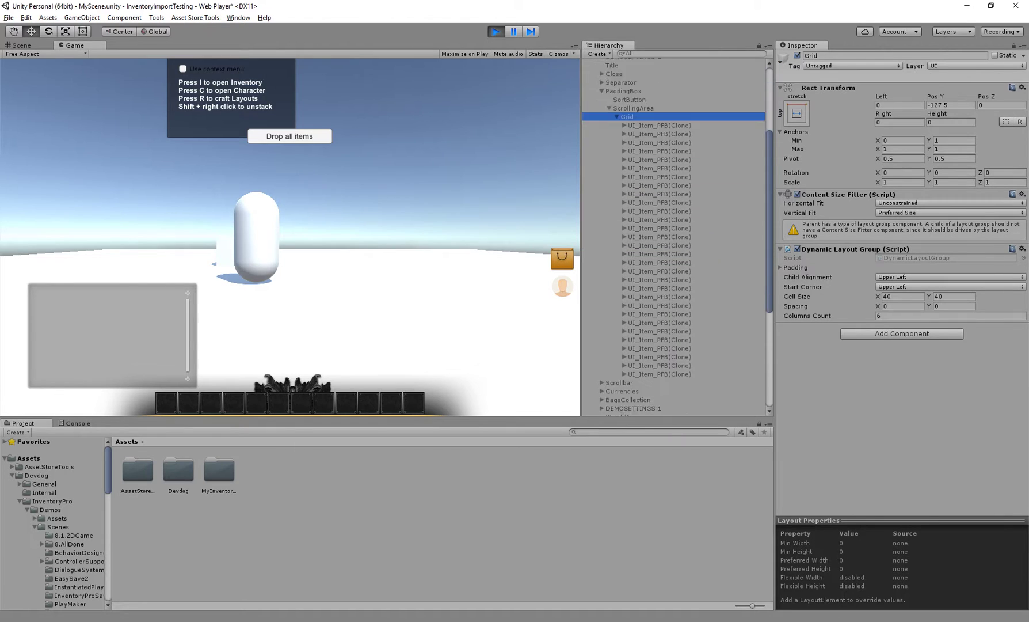
pyautogui.scroll(4, 673, 237)
pyautogui.hotkey('ctrl', 'p')
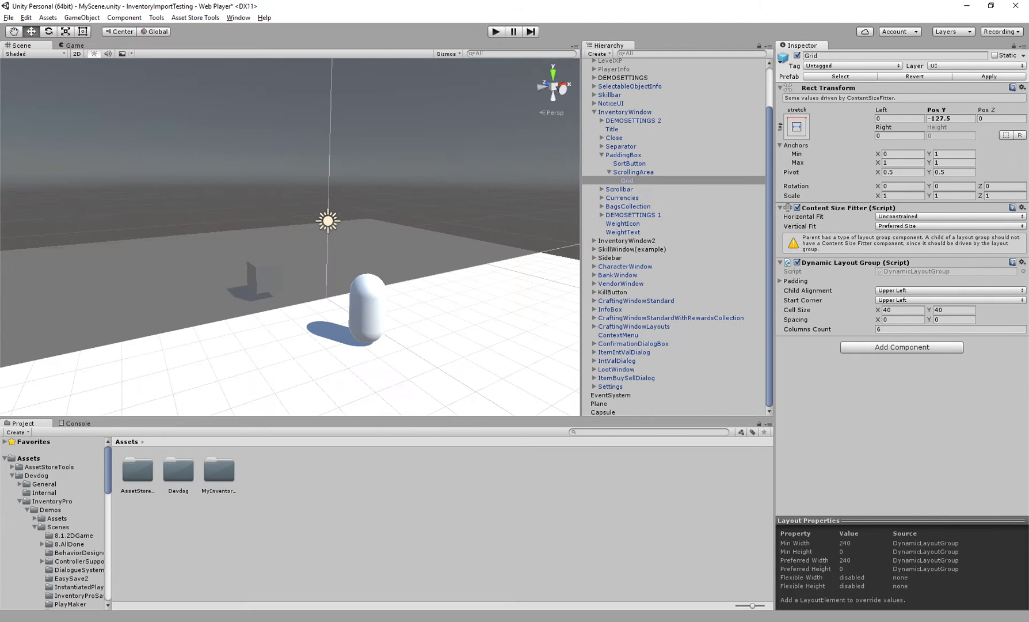
# - Enable Manually Define Collection on the InventoryWindow's Inventory UI, then revert that setting to its prefab value
pyautogui.click(624, 112)
pyautogui.scroll(-3, 900, 282)
pyautogui.scroll(-3, 898, 282)
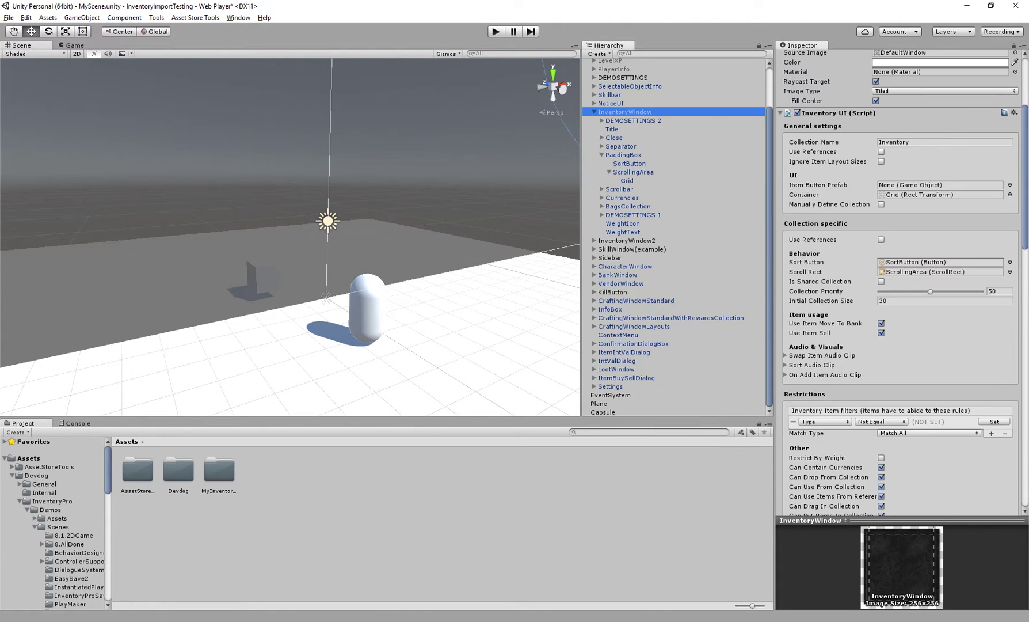
pyautogui.click(829, 205)
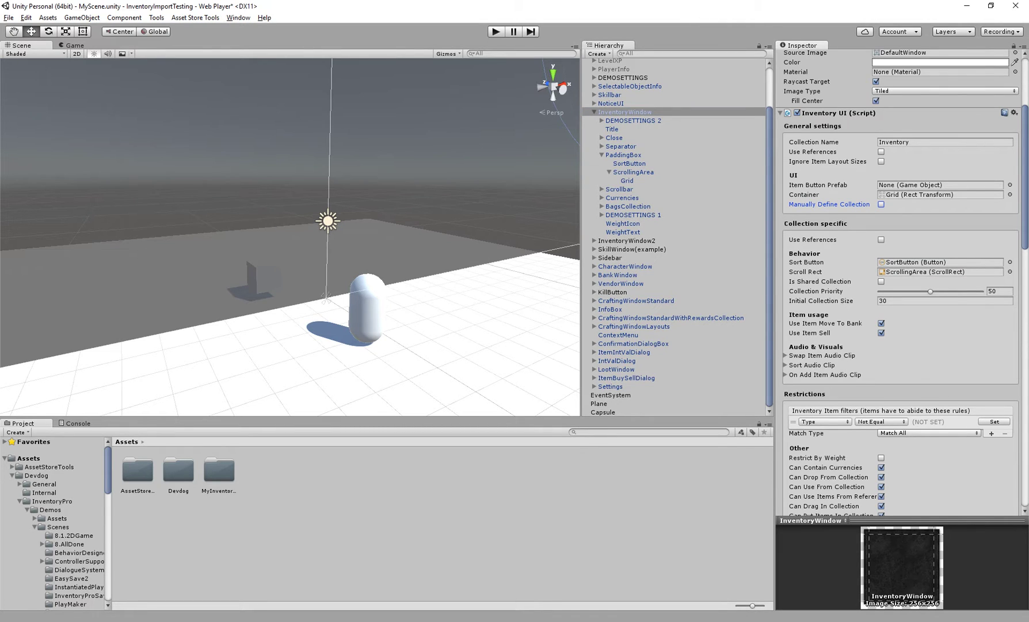
pyautogui.click(881, 204)
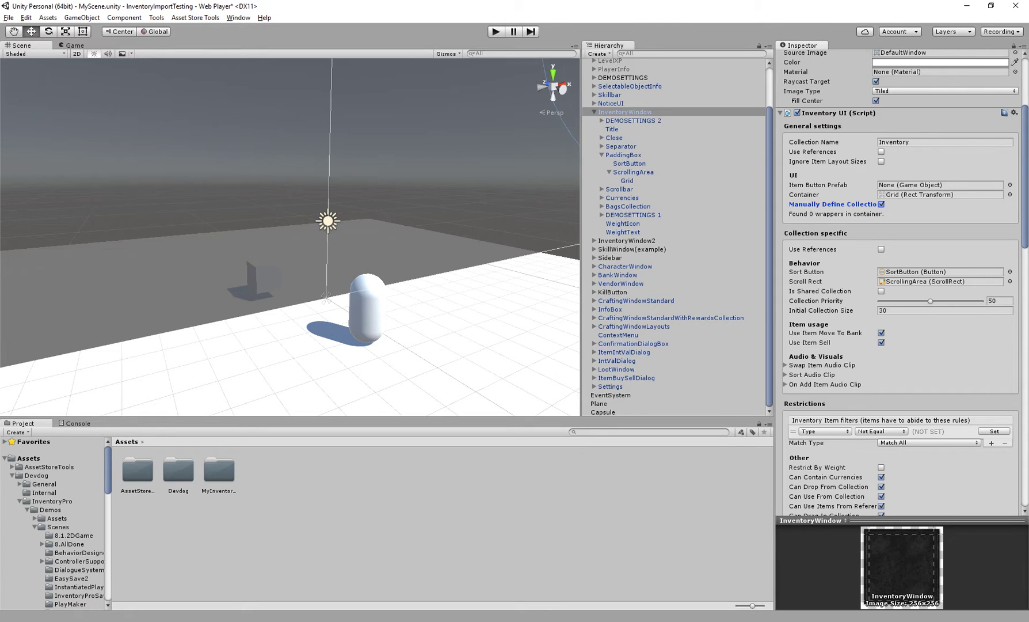
pyautogui.rightClick(812, 205)
pyautogui.click(852, 215)
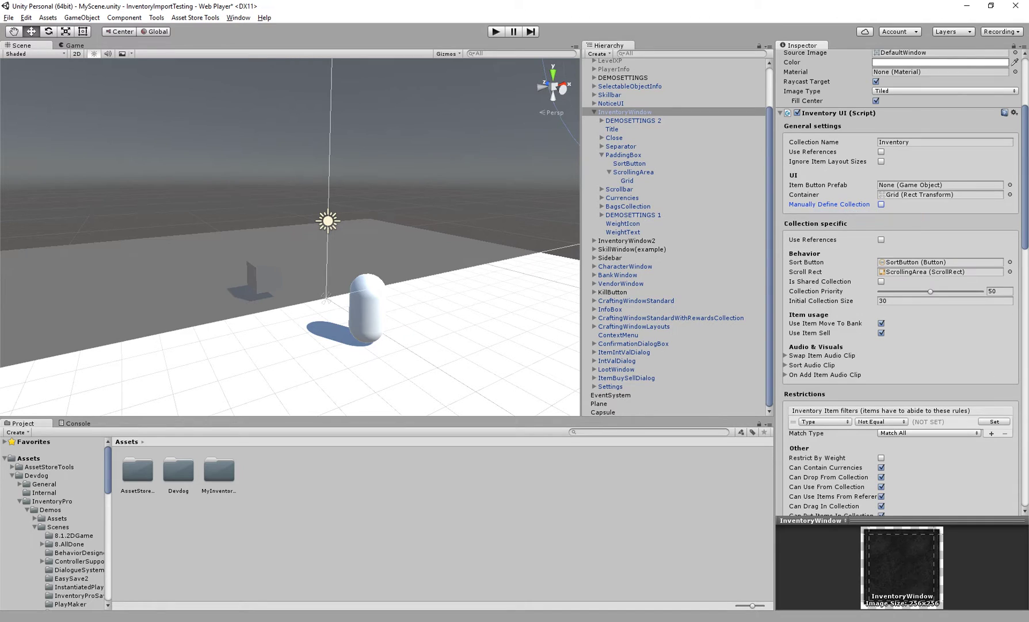
# - Restore the Manually Define Collection option on the InventoryWindow's Inventory UI to its prefab value
pyautogui.scroll(-2, 857, 219)
pyautogui.scroll(-1, 823, 151)
pyautogui.rightClick(822, 148)
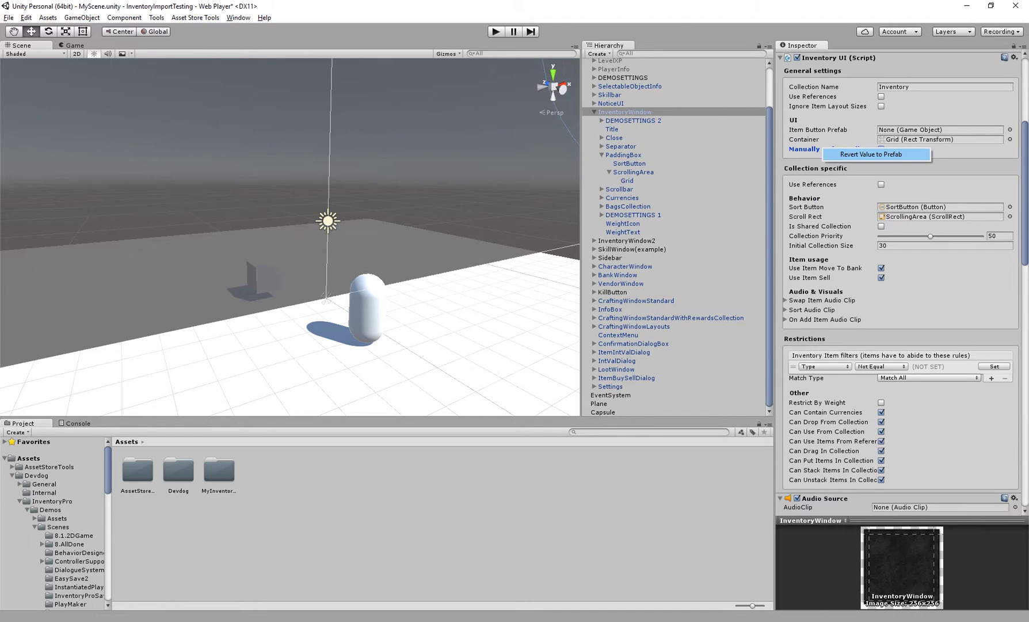
pyautogui.click(857, 154)
# - Locate the hierarchy objects assigned as the Sort Button and Scroll Rect in the InventoryWindow's collection-specific settings
pyautogui.click(813, 184)
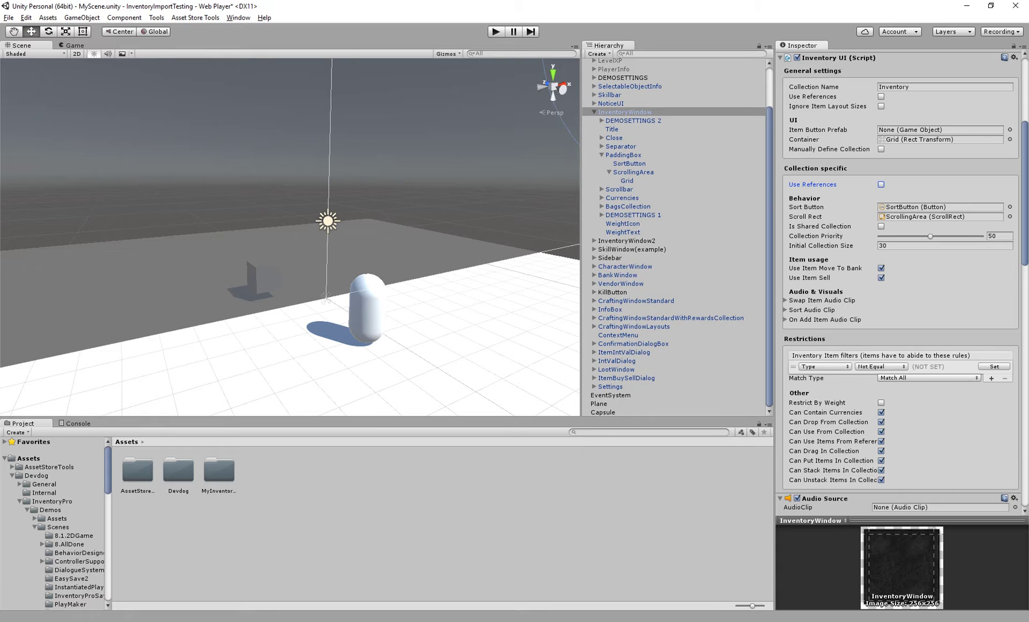
pyautogui.scroll(-3, 900, 282)
pyautogui.click(806, 160)
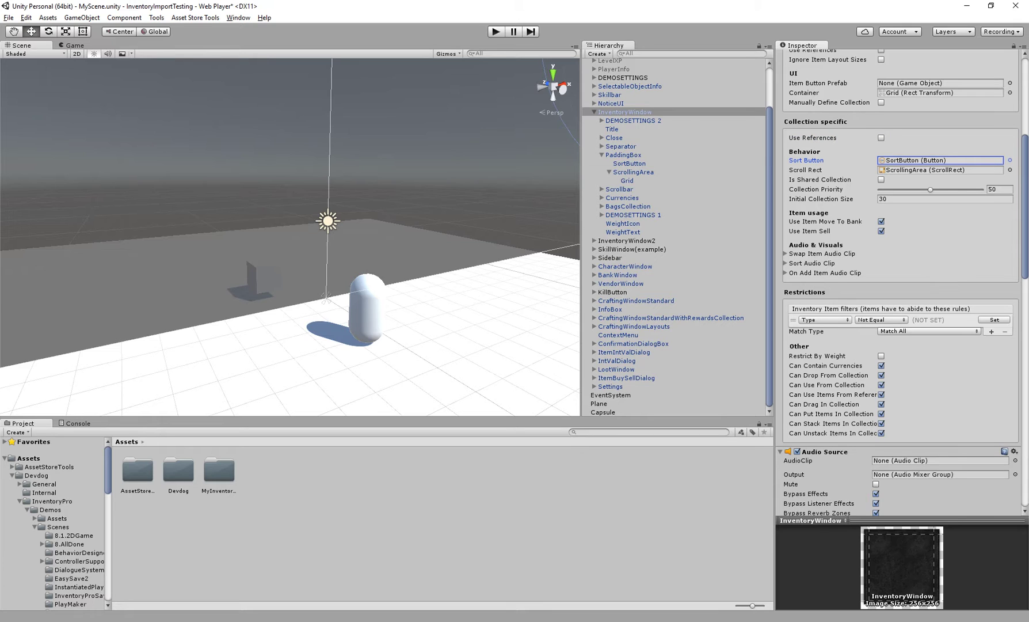
pyautogui.click(939, 161)
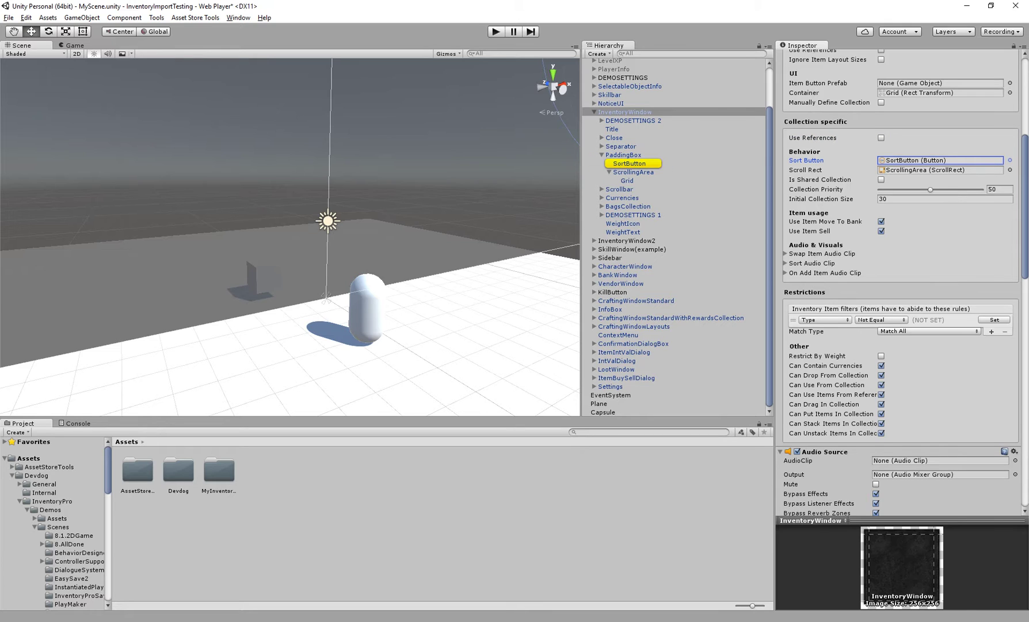
pyautogui.scroll(4, 901, 282)
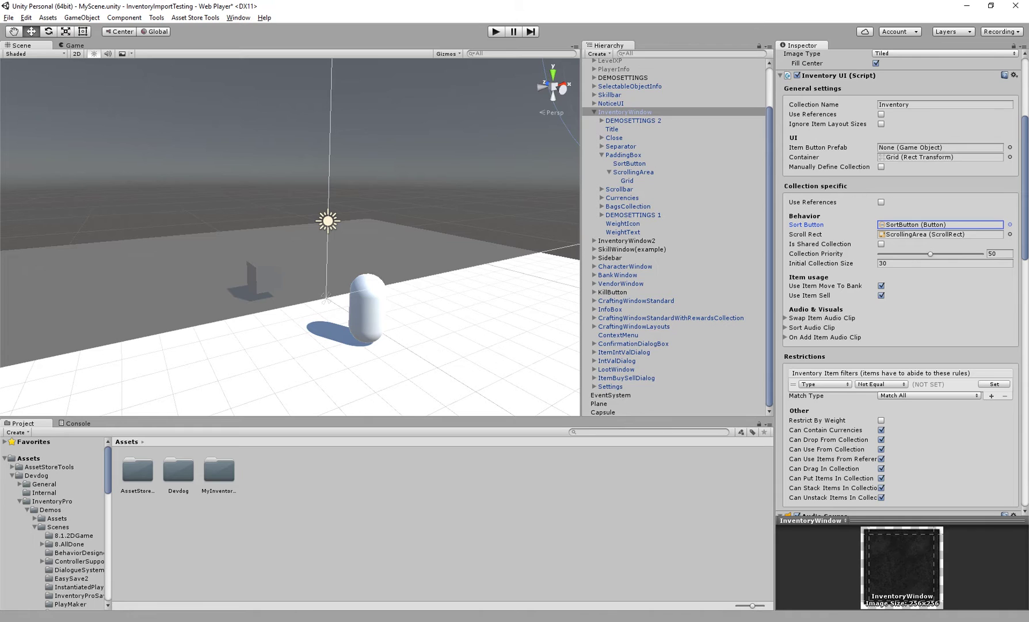
pyautogui.click(609, 172)
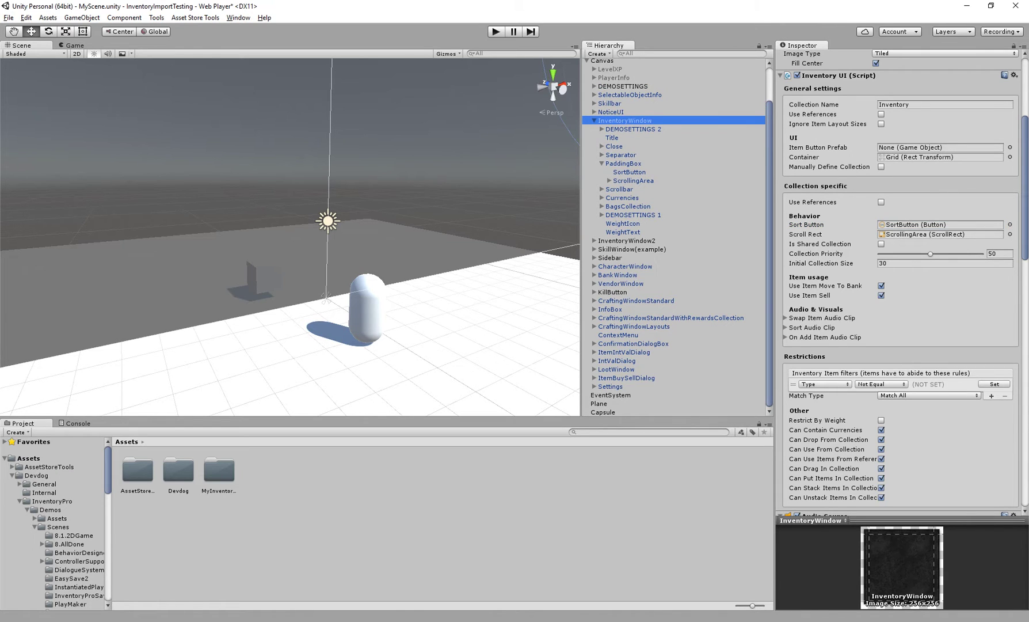
pyautogui.click(940, 234)
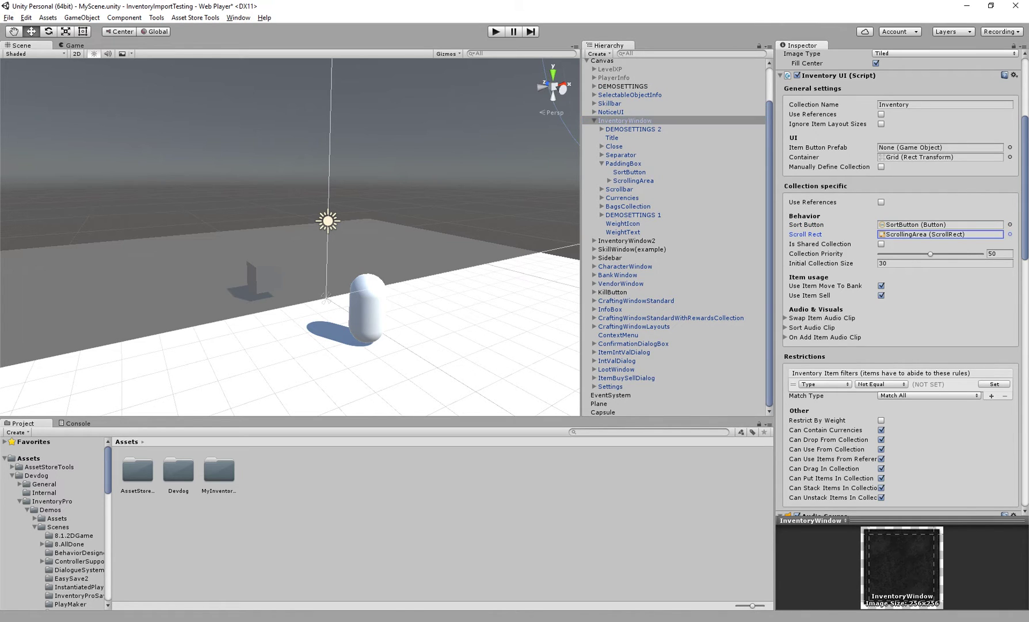
# - Examine the Is Shared Collection and Collection Priority settings of the InventoryWindow
pyautogui.scroll(-3, 898, 282)
pyautogui.click(940, 179)
pyautogui.press('Tab')
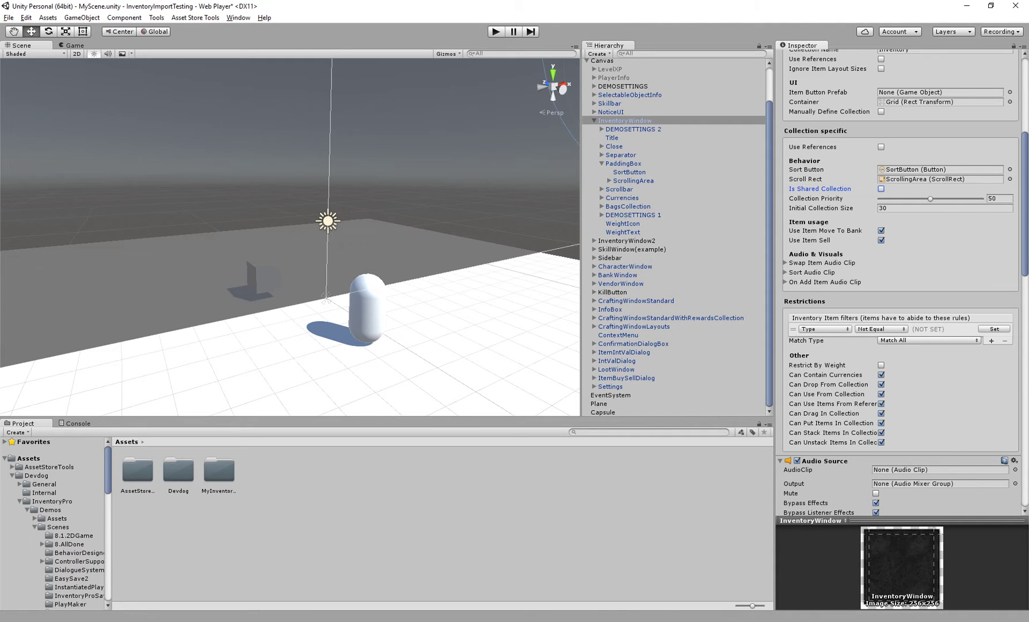
pyautogui.click(815, 198)
pyautogui.scroll(3, 902, 282)
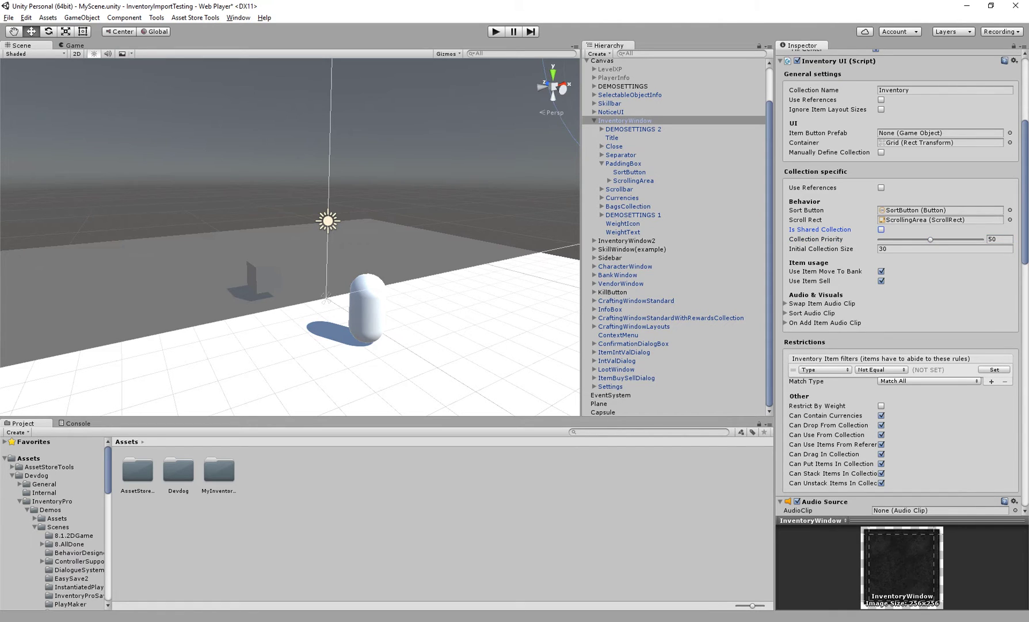
# - Select InventoryWindow and InventoryWindow2 together and frame both windows face-on in the scene view
pyautogui.click(594, 121)
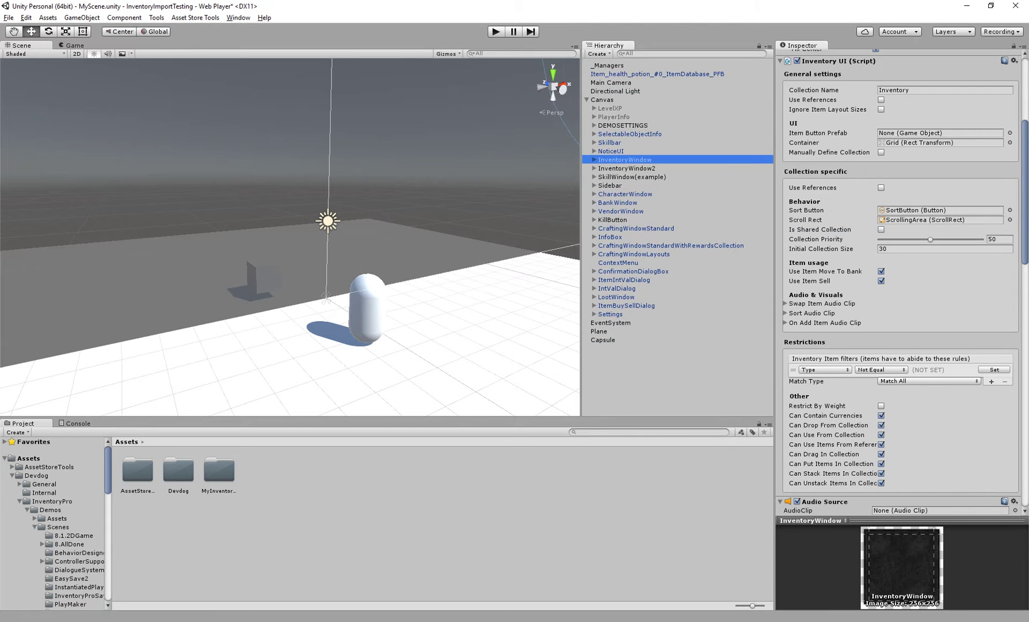
pyautogui.keyDown('shift'); pyautogui.click(626, 168); pyautogui.keyUp('shift')
pyautogui.press('f')
pyautogui.keyDown('alt'); pyautogui.moveTo(288, 231); pyautogui.dragTo(443, 238); pyautogui.keyUp('alt')
pyautogui.scroll(4, 403, 238)
pyautogui.scroll(-4, 443, 239)
pyautogui.moveTo(443, 236); pyautogui.dragTo(302, 242, button='middle')
pyautogui.moveTo(195, 241); pyautogui.dragTo(454, 228)
pyautogui.press('f')
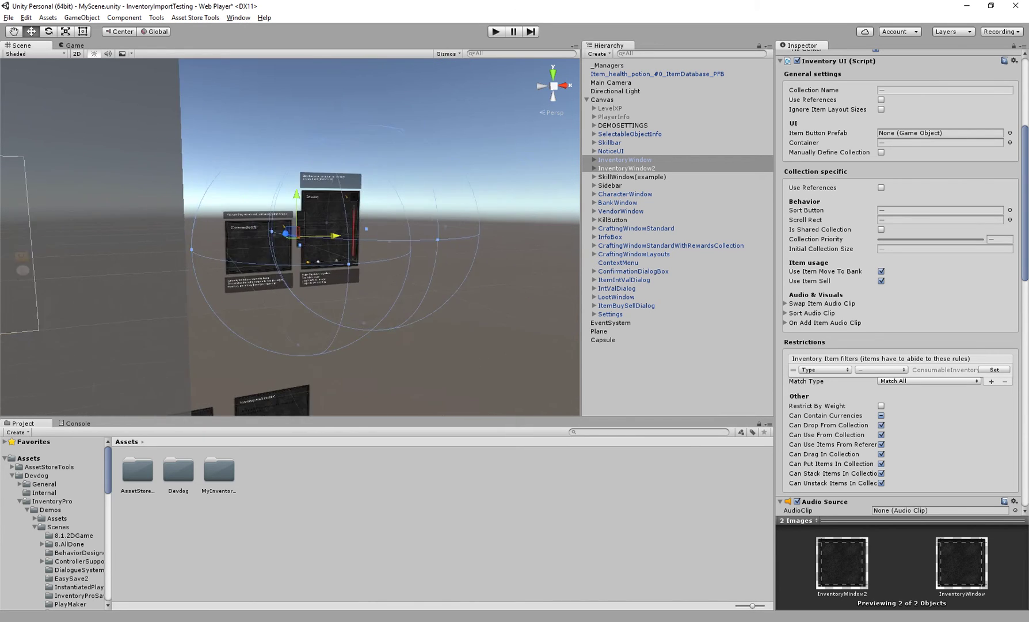
pyautogui.keyDown('alt'); pyautogui.moveTo(368, 238); pyautogui.dragTo(288, 239); pyautogui.keyUp('alt')
pyautogui.scroll(8, 288, 239)
pyautogui.click(288, 239)
pyautogui.moveTo(288, 238); pyautogui.dragTo(304, 239, button='middle')
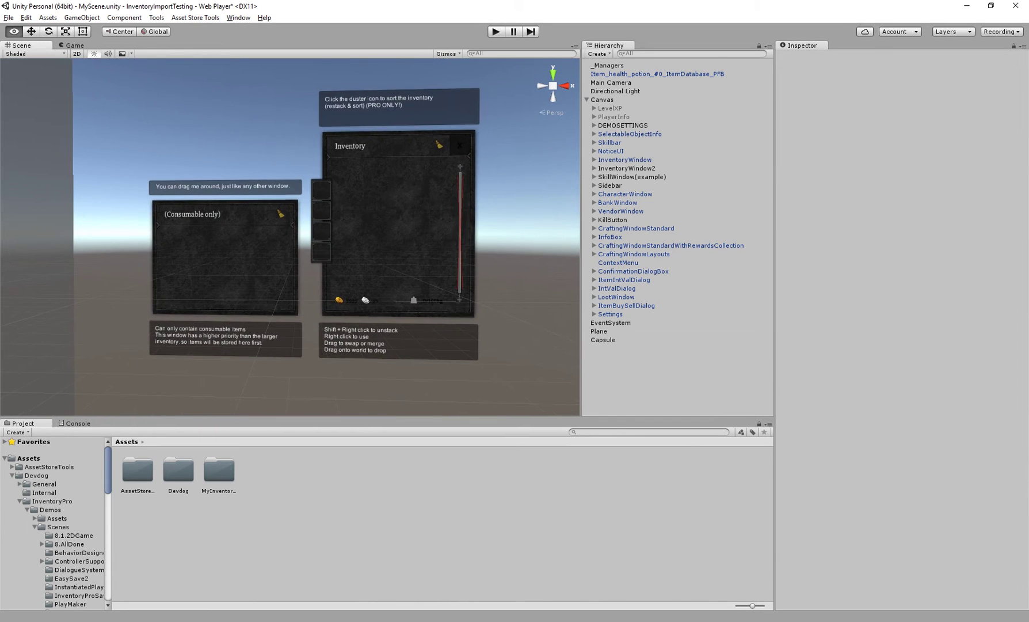
pyautogui.keyDown('alt'); pyautogui.moveTo(304, 239); pyautogui.dragTo(317, 239); pyautogui.keyUp('alt')
# - Select InventoryWindow2, the consumable-only window, and examine its Collection Priority in the Inventory UI settings
pyautogui.click(236, 261)
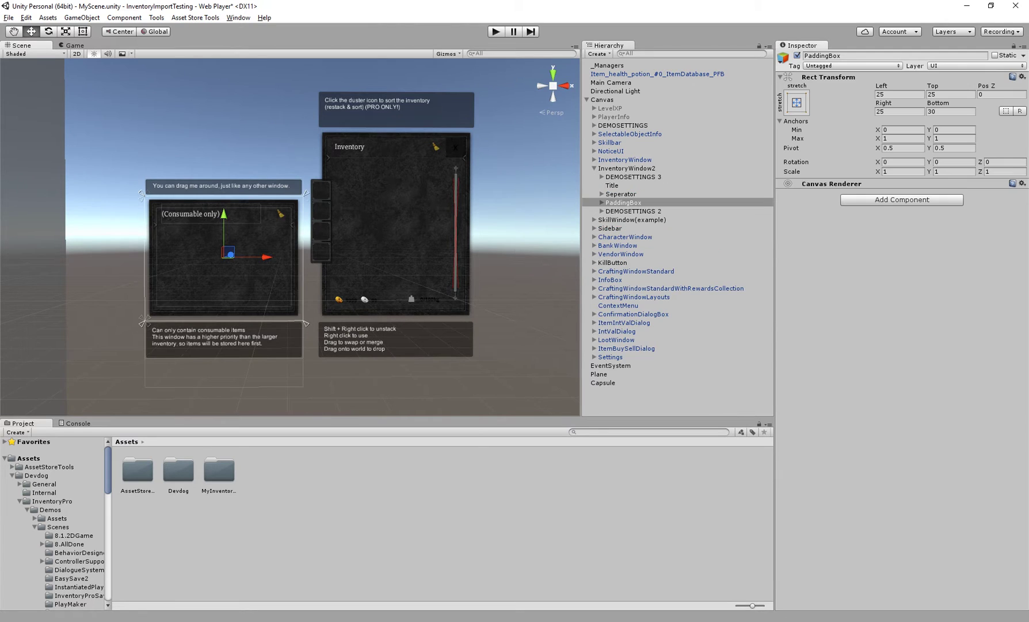
pyautogui.moveTo(236, 262); pyautogui.dragTo(225, 275, button='middle')
pyautogui.click(611, 177)
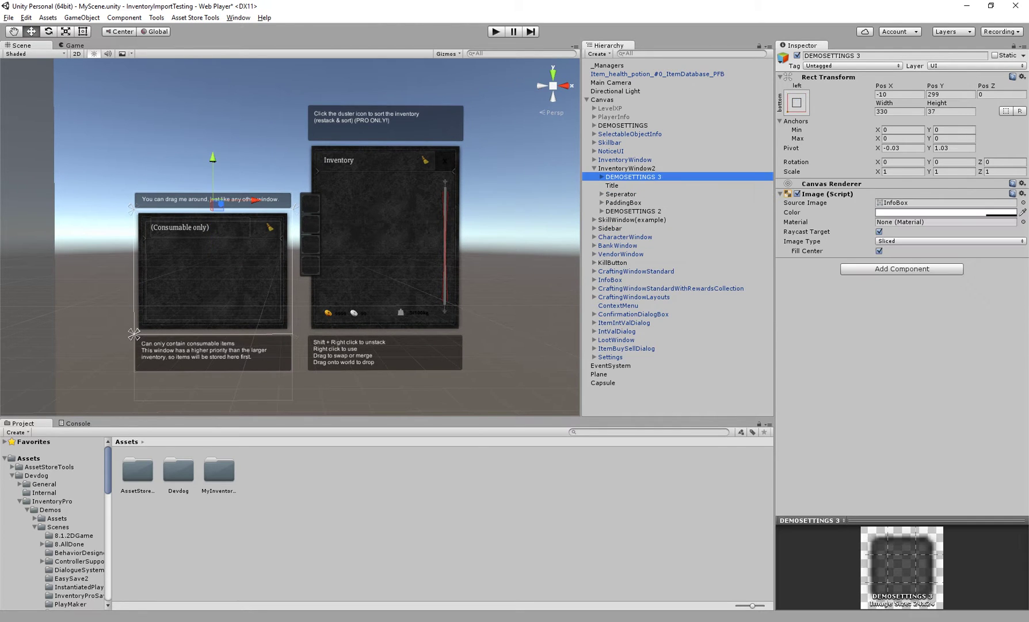
pyautogui.click(594, 168)
pyautogui.click(621, 168)
pyautogui.moveTo(322, 248); pyautogui.dragTo(362, 243, button='middle')
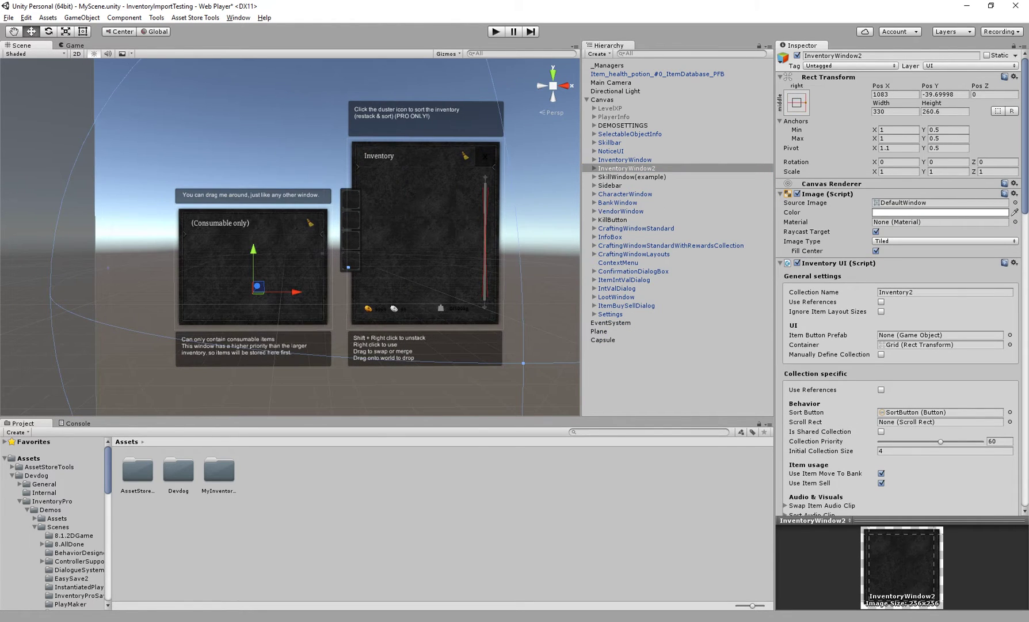
pyautogui.moveTo(287, 253); pyautogui.dragTo(373, 224, button='middle')
pyautogui.scroll(-5, 898, 300)
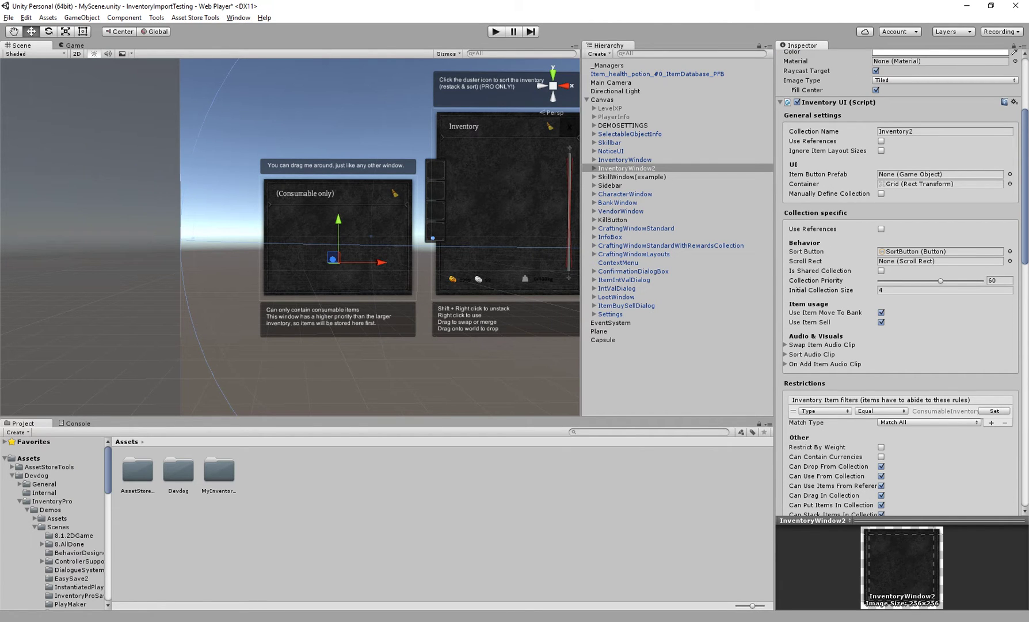
pyautogui.click(816, 280)
pyautogui.click(993, 280)
pyautogui.moveTo(368, 230); pyautogui.dragTo(339, 247, button='middle')
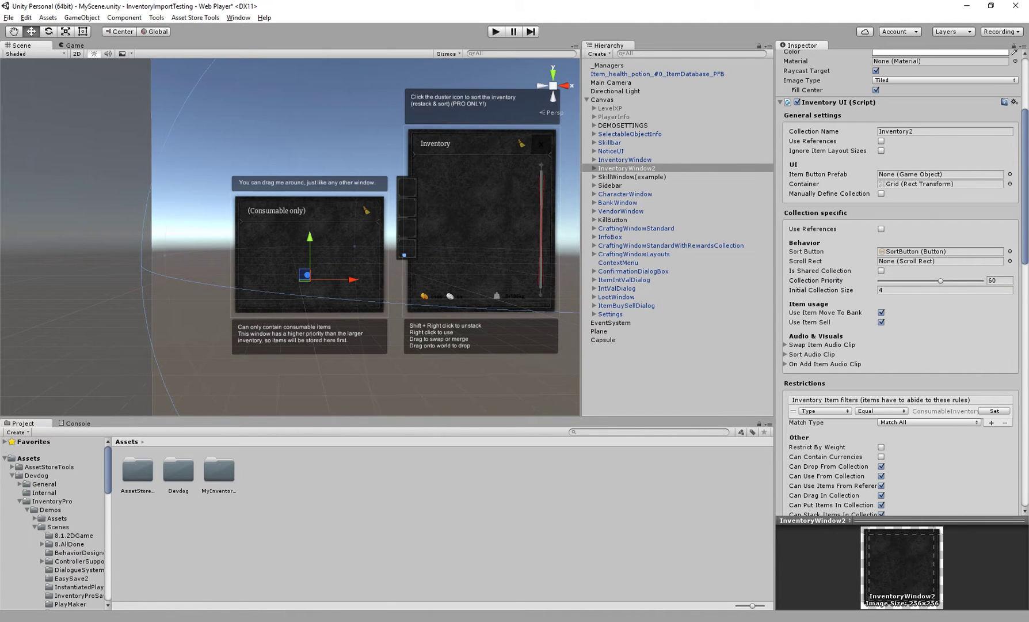
pyautogui.moveTo(357, 230); pyautogui.dragTo(339, 235, button='middle')
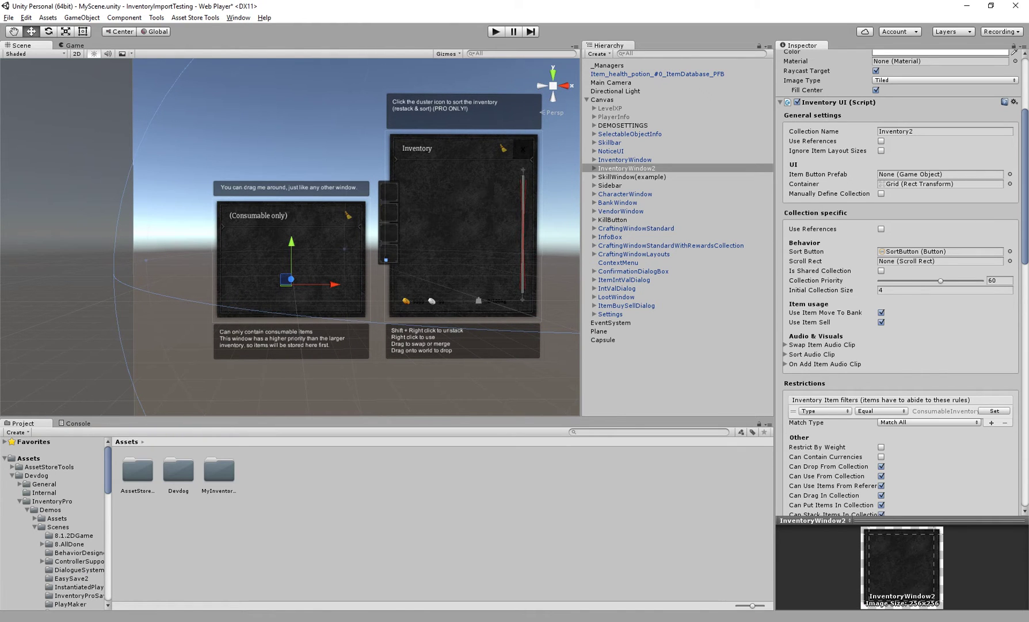
# - Select InventoryWindow and compare its Collection Priority with that of the consumable-only window
pyautogui.click(624, 160)
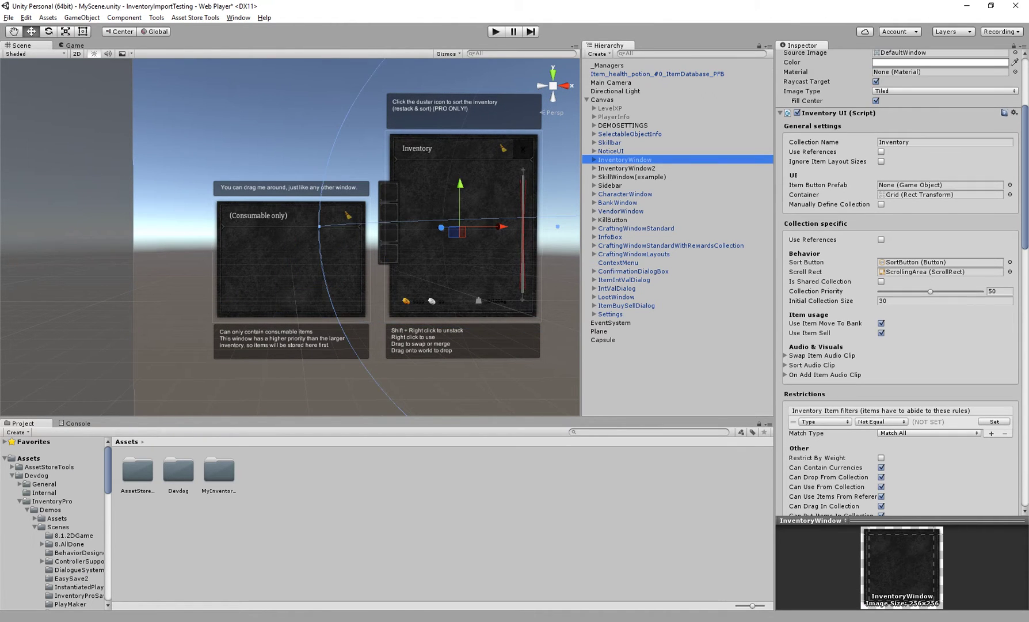
pyautogui.moveTo(357, 230); pyautogui.dragTo(313, 237, button='middle')
pyautogui.click(816, 291)
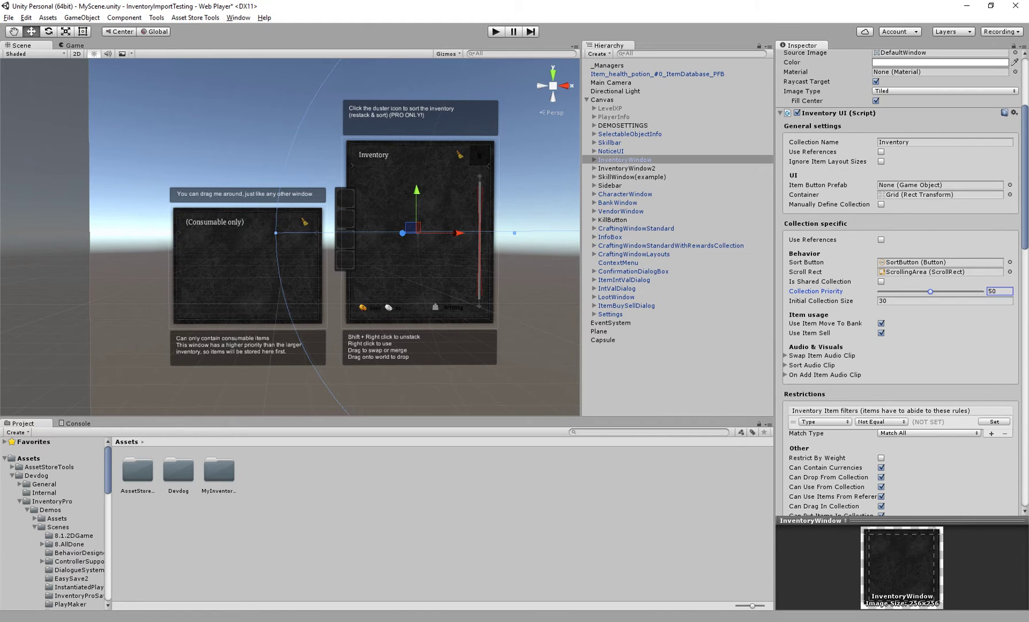
pyautogui.moveTo(357, 231); pyautogui.dragTo(342, 239, button='middle')
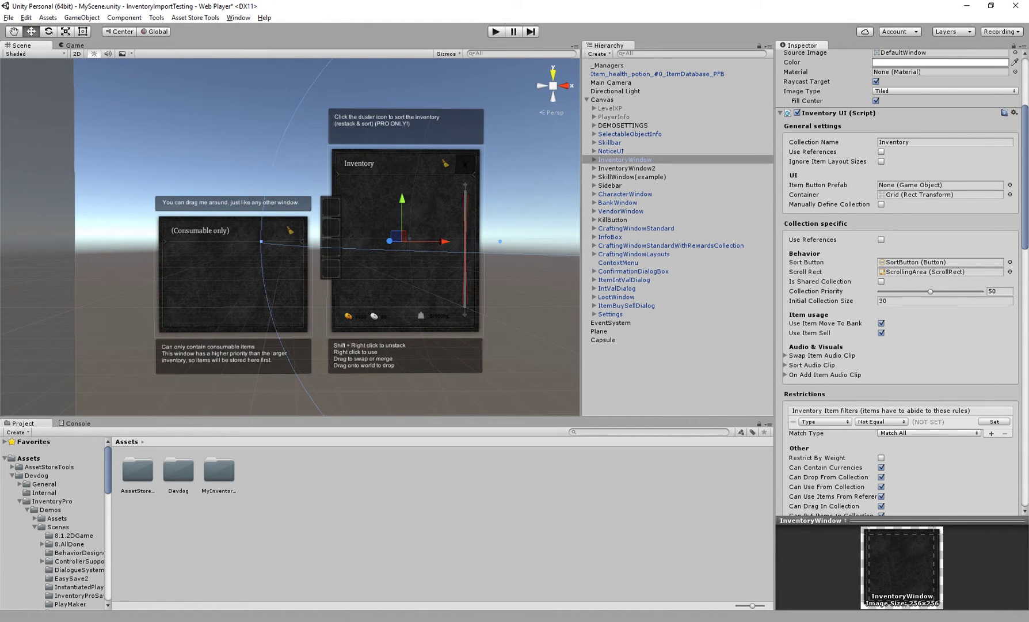
pyautogui.moveTo(357, 241); pyautogui.dragTo(356, 232, button='middle')
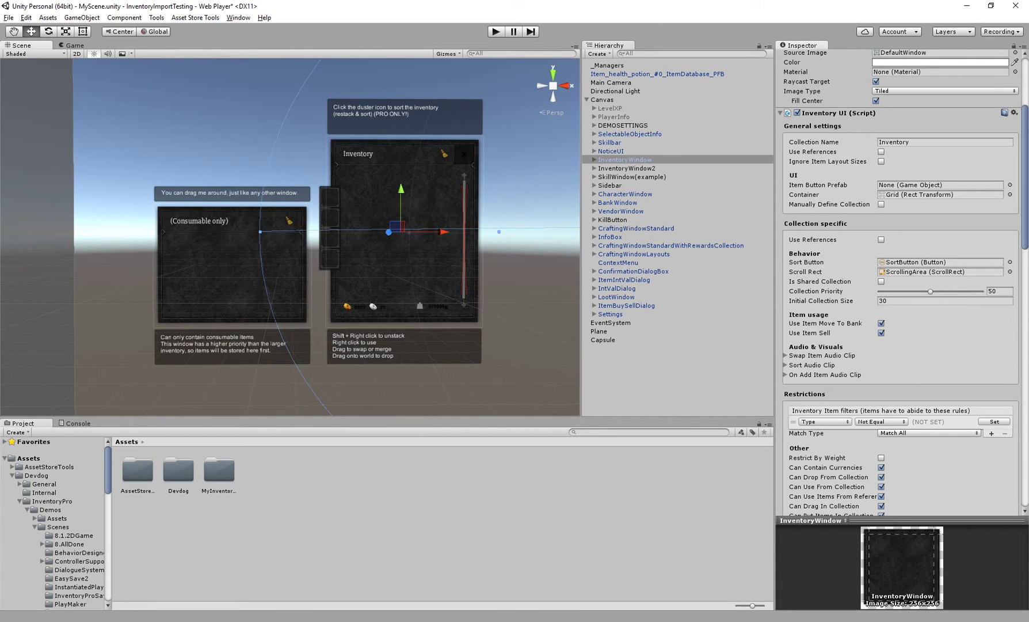
pyautogui.click(930, 291)
# - Examine the InventoryWindow's Initial Collection Size, Manually Define Collection, Use Item Move To Bank and Use Item Sell settings
pyautogui.scroll(-4, 902, 282)
pyautogui.click(821, 207)
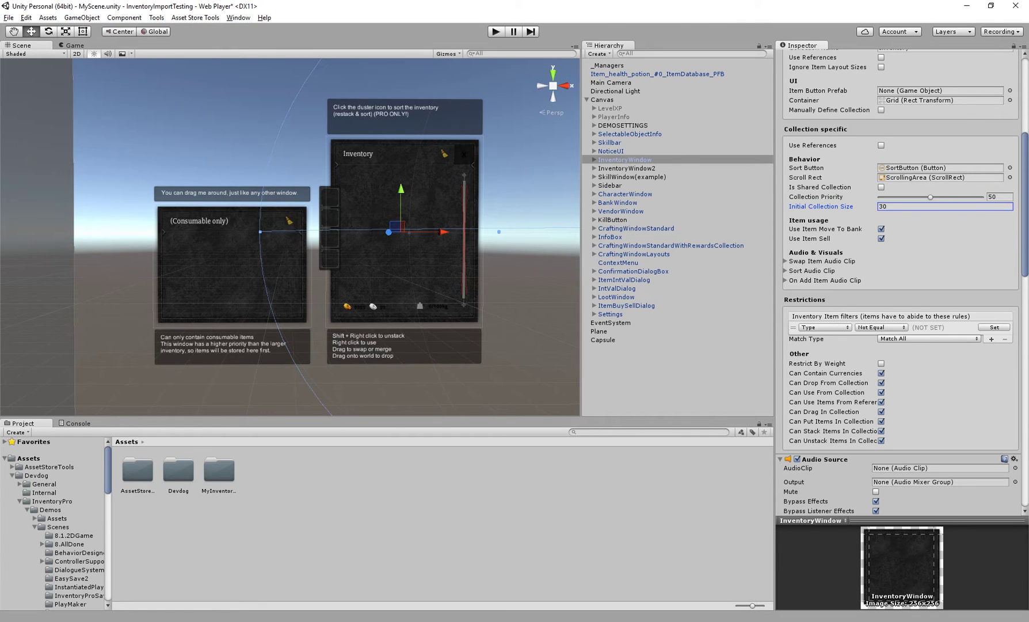
pyautogui.click(829, 110)
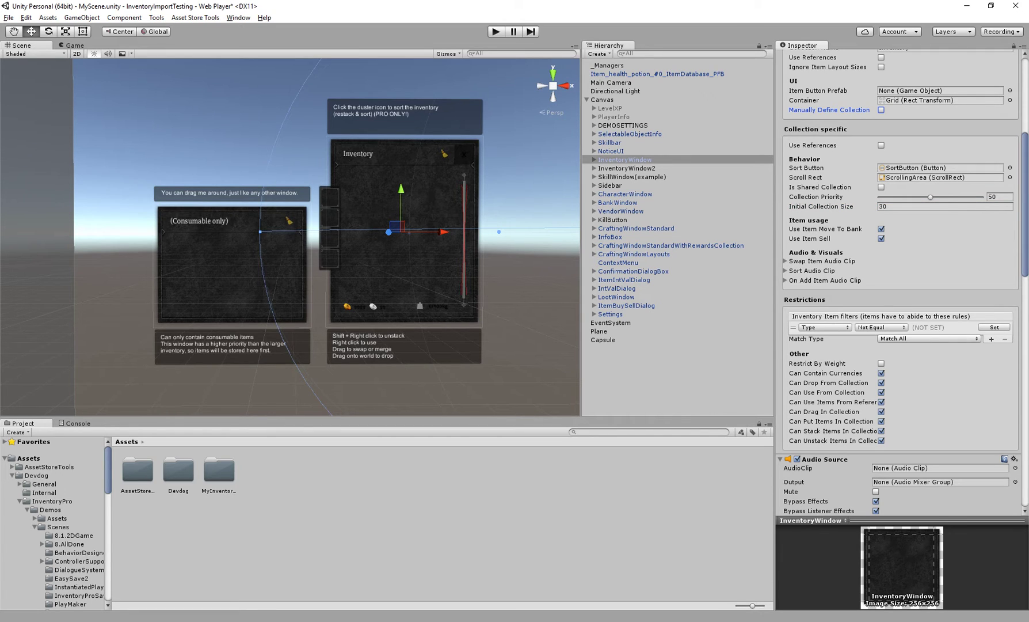
pyautogui.click(825, 229)
pyautogui.click(809, 238)
# - Examine the Swap Item and On Add Item audio clip settings under Audio & Visuals
pyautogui.scroll(-5, 897, 282)
pyautogui.click(821, 138)
pyautogui.click(821, 138)
pyautogui.click(825, 157)
pyautogui.click(824, 156)
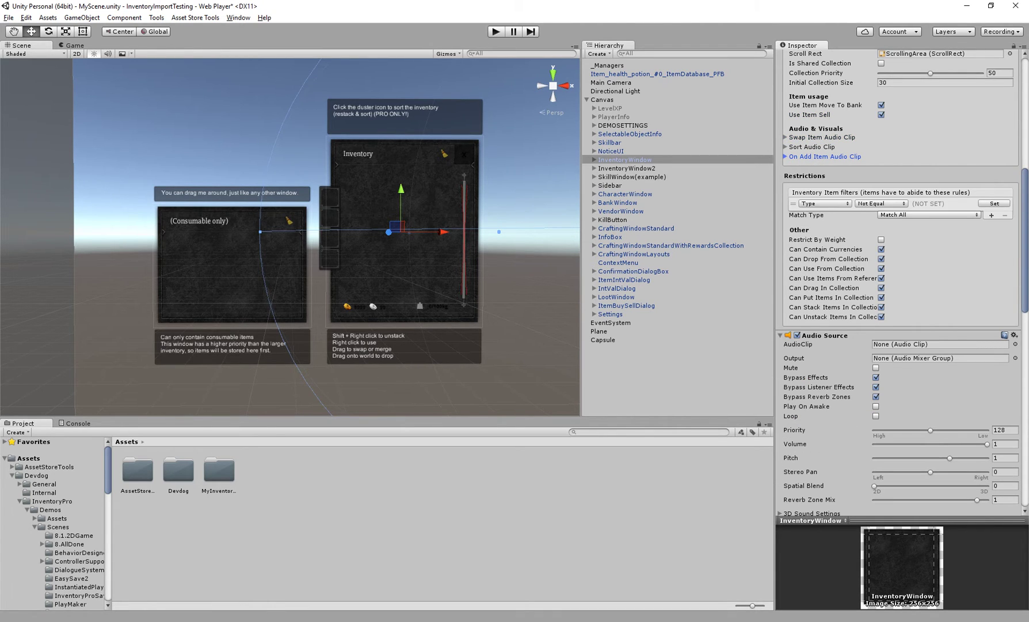
# - Set the InventoryWindow's item filter restriction to Type, Equal, EquippableInventoryItem
pyautogui.scroll(-2, 898, 282)
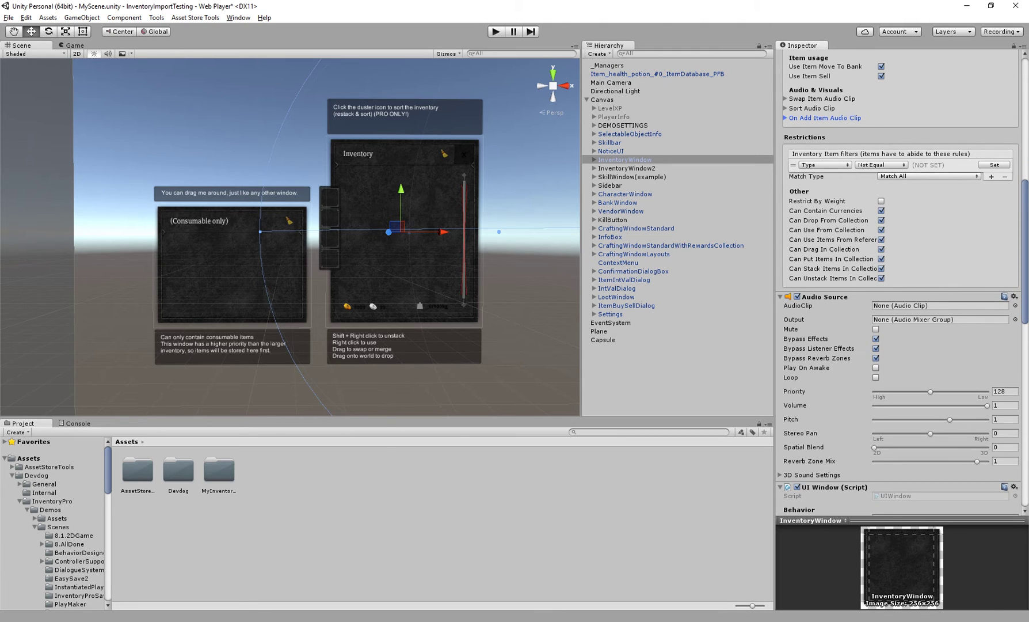
pyautogui.moveTo(346, 247); pyautogui.dragTo(322, 242, button='middle')
pyautogui.scroll(2, 898, 282)
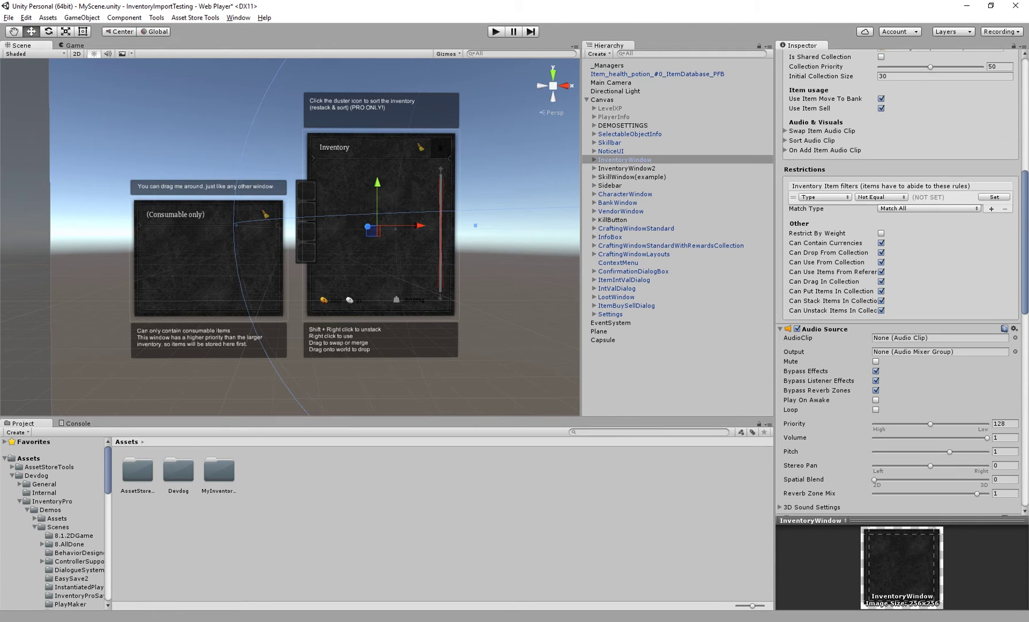
pyautogui.click(938, 198)
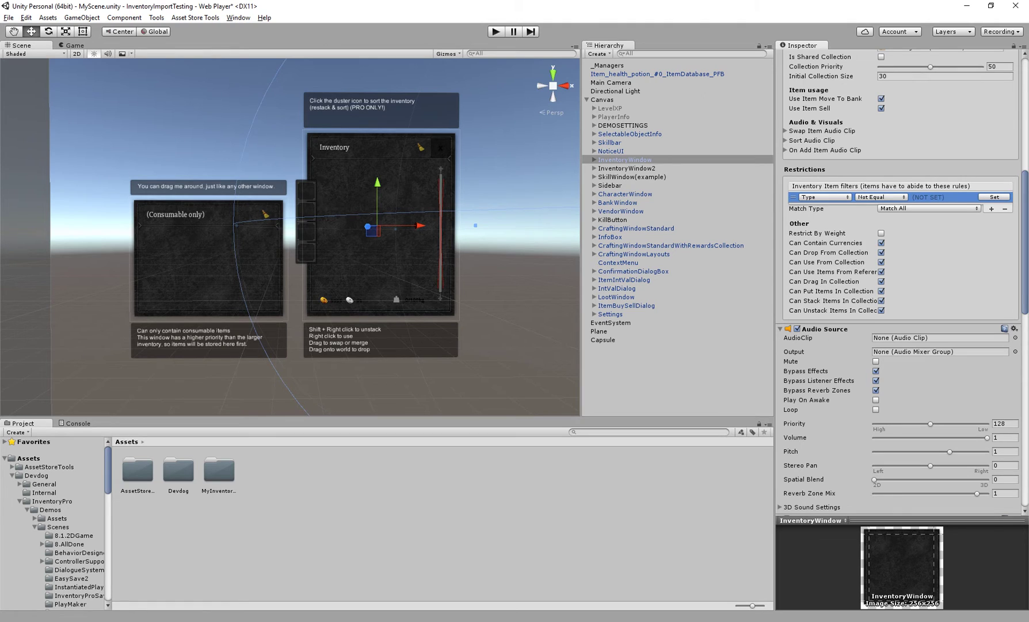
pyautogui.click(824, 197)
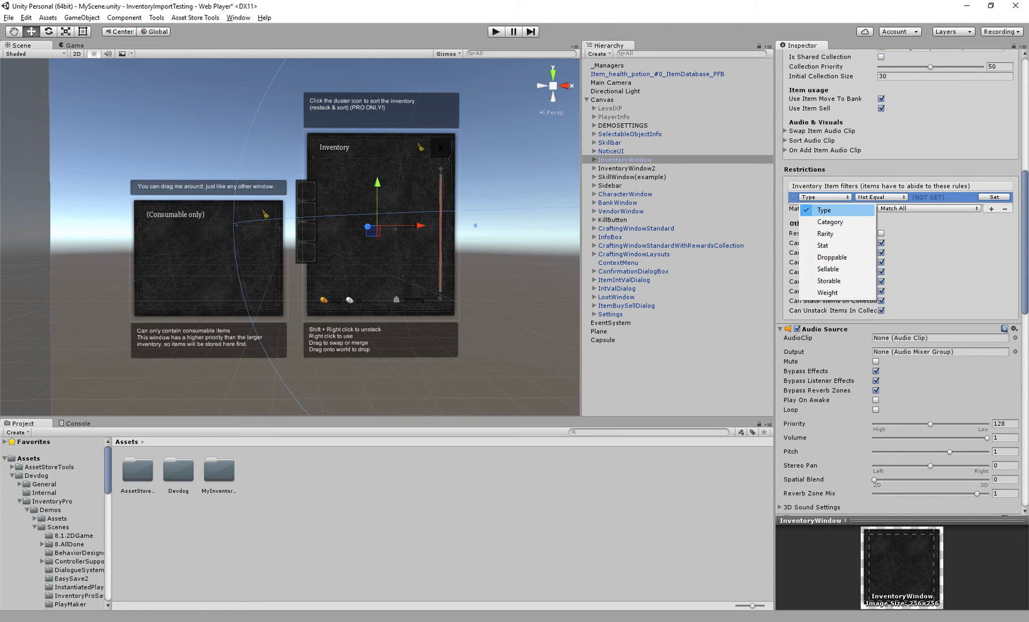
pyautogui.click(824, 210)
pyautogui.click(881, 197)
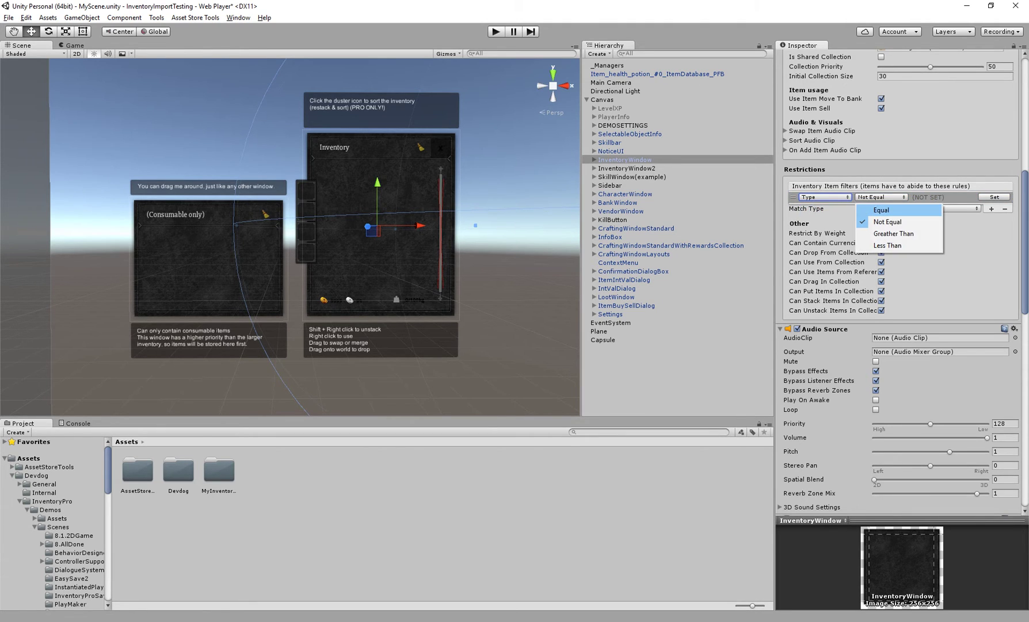
pyautogui.click(881, 209)
pyautogui.click(995, 196)
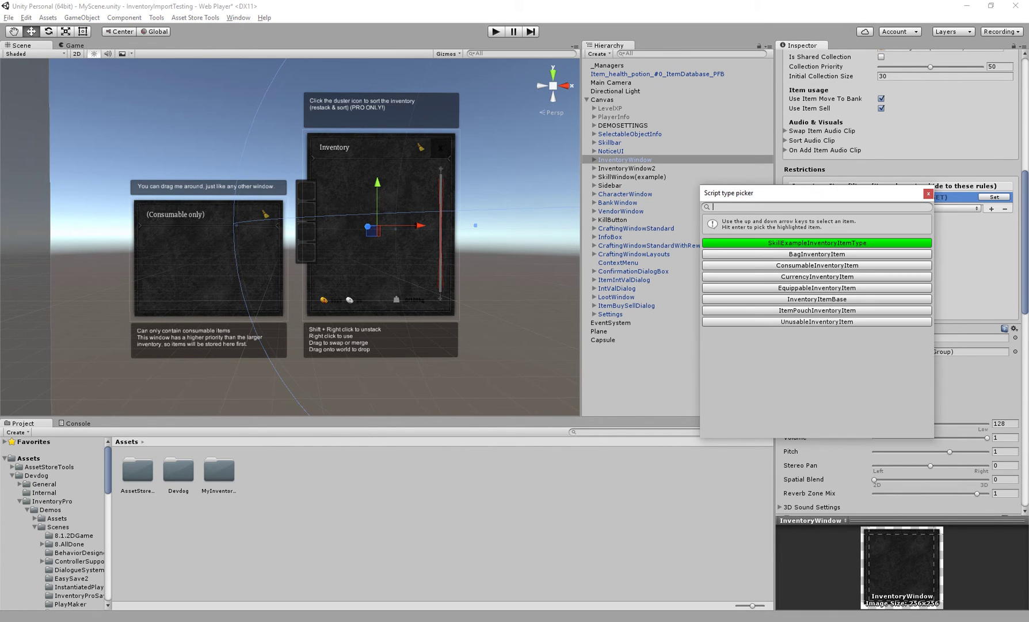
pyautogui.click(817, 288)
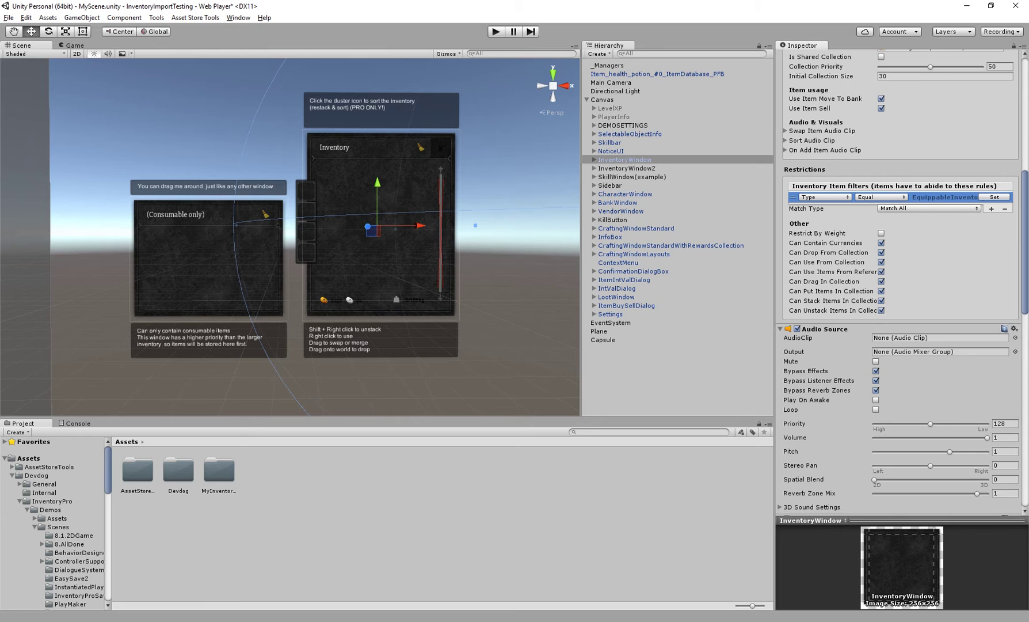
# - Add a second inventory item filter and review the Match Type options, keeping Match All
pyautogui.click(991, 209)
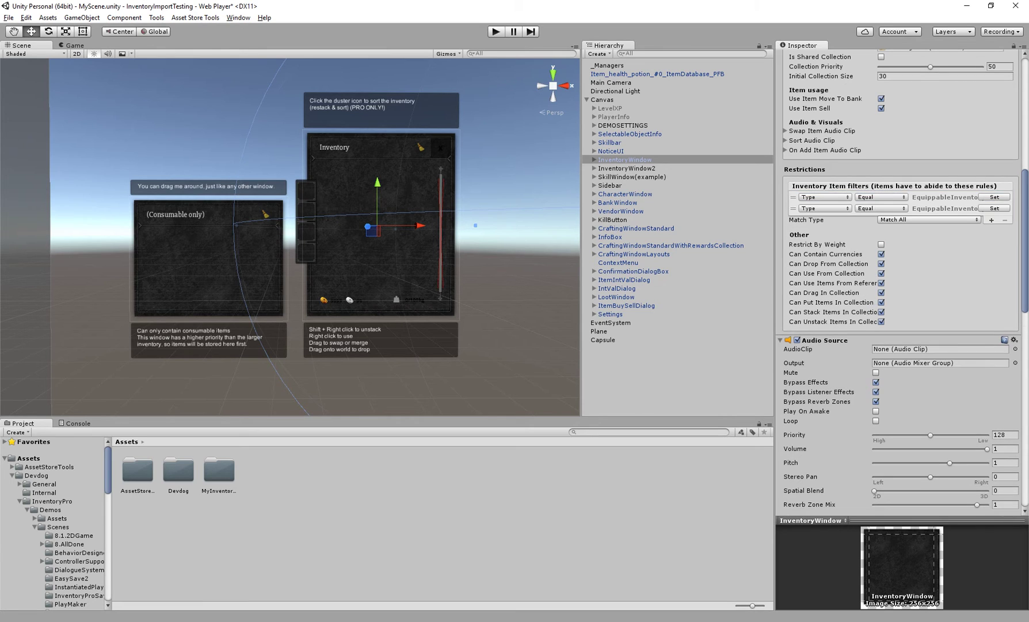
pyautogui.click(928, 220)
pyautogui.click(917, 244)
pyautogui.click(915, 243)
pyautogui.click(928, 219)
pyautogui.click(915, 233)
# - Set the second inventory item filter to Category, Equal, Cloth
pyautogui.click(824, 208)
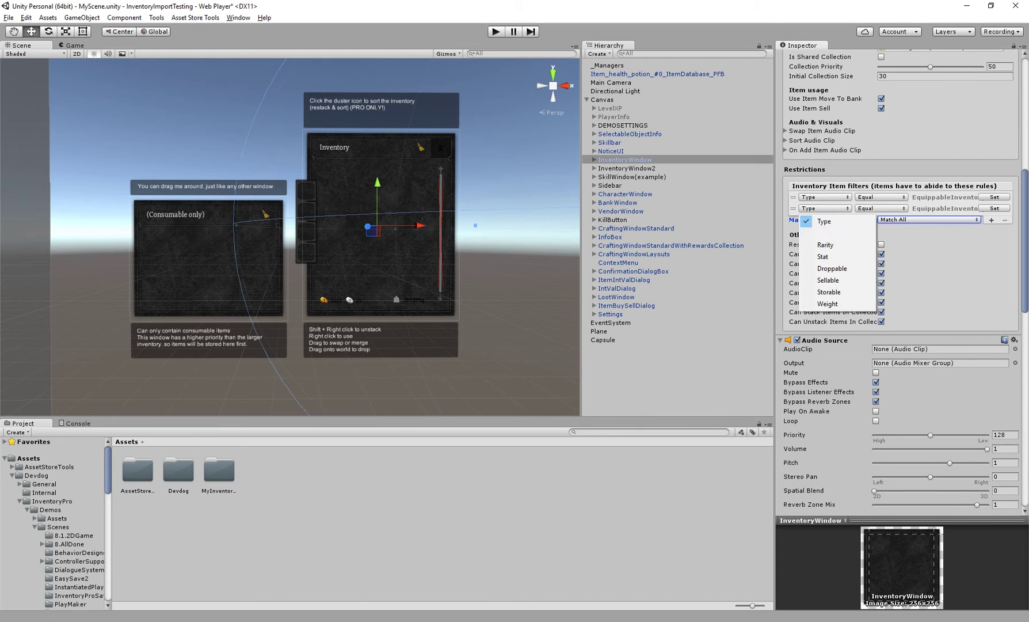
pyautogui.click(829, 232)
pyautogui.click(881, 208)
pyautogui.click(875, 221)
pyautogui.click(1006, 209)
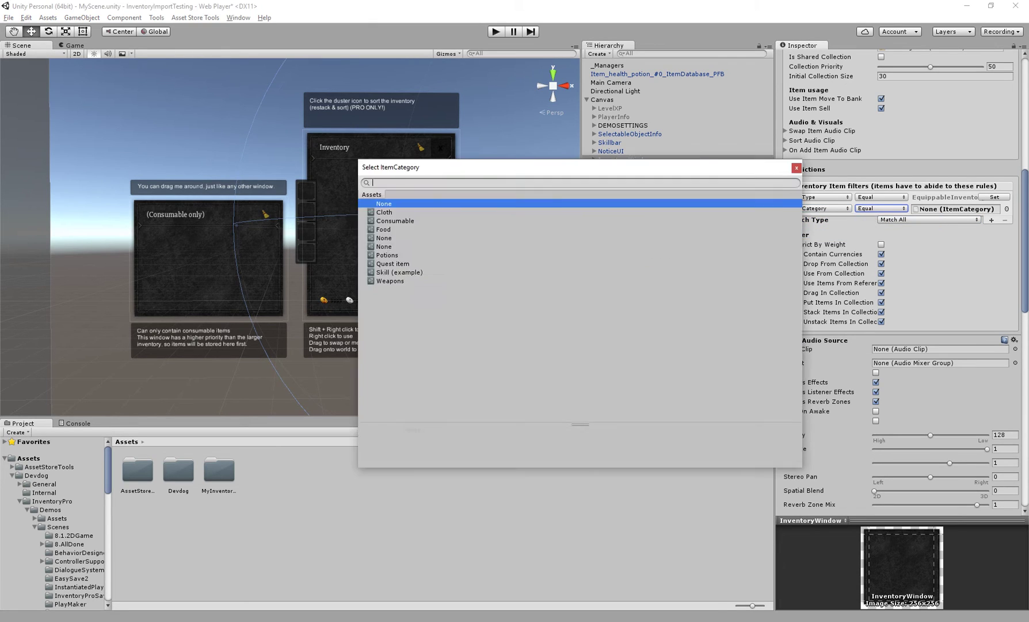
pyautogui.click(606, 230)
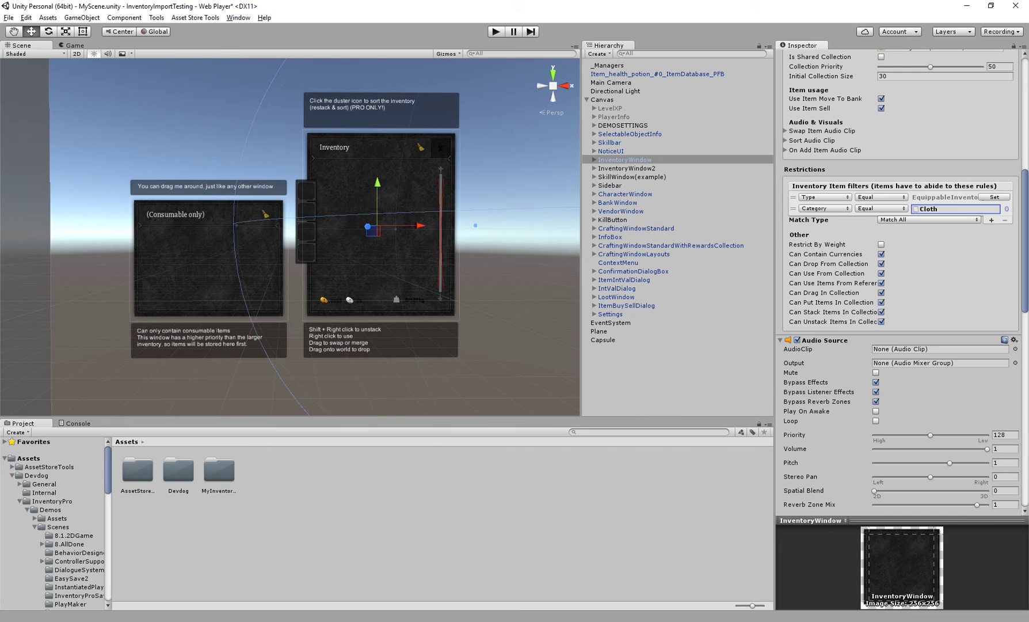
# - Try Stat as the second item filter's criterion, switch it back to Category, and remove the filter
pyautogui.click(793, 209)
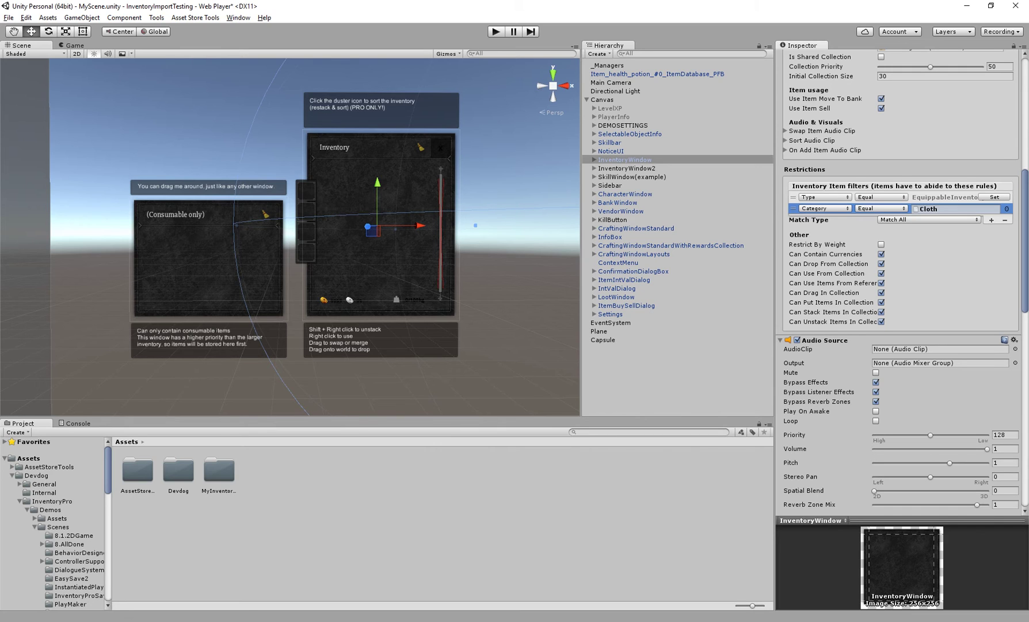
pyautogui.click(824, 208)
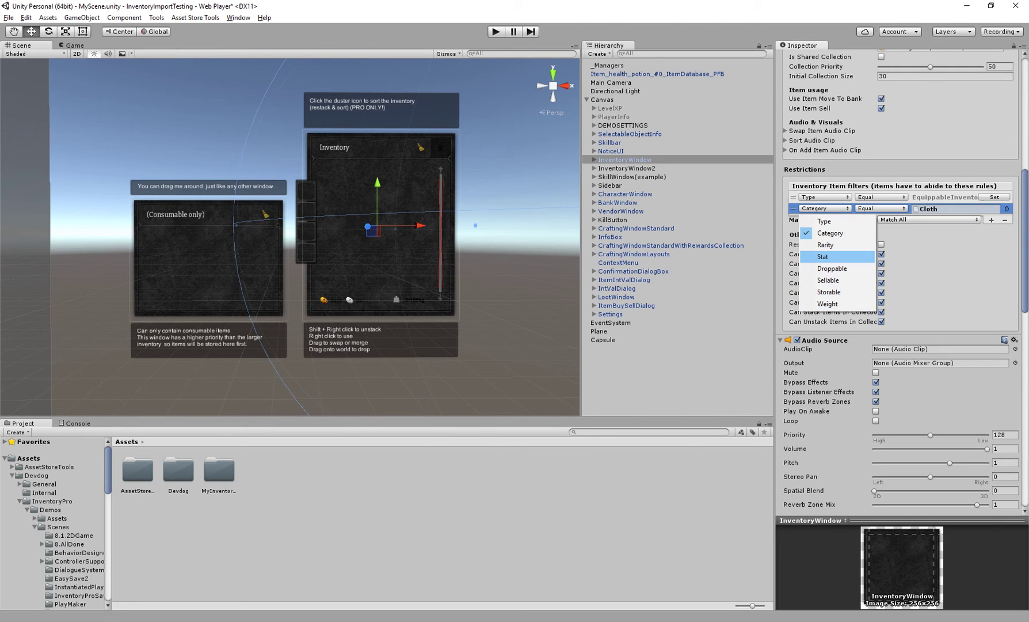
pyautogui.click(823, 256)
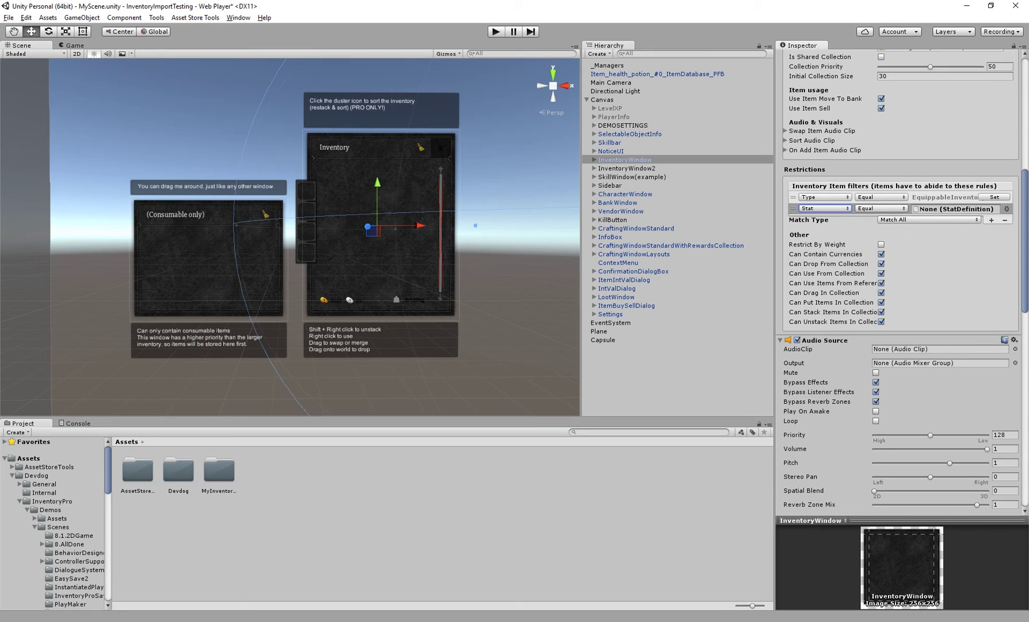
pyautogui.click(824, 208)
pyautogui.click(823, 238)
pyautogui.click(1005, 220)
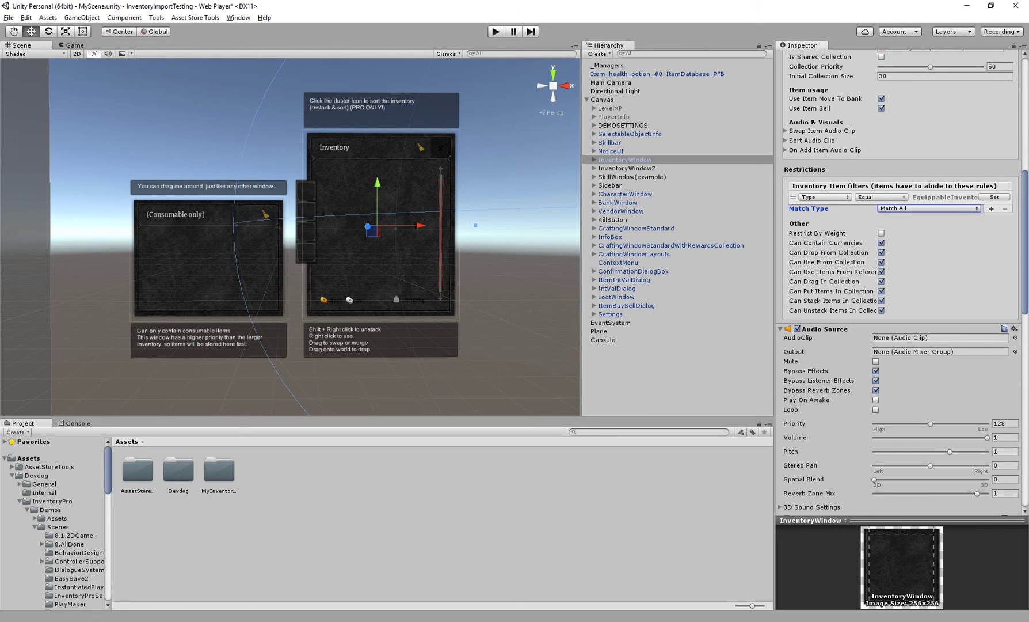
# - Revert the inventory item filters to the prefab's single Type, Not Equal filter with no type set
pyautogui.rightClick(799, 206)
pyautogui.click(828, 213)
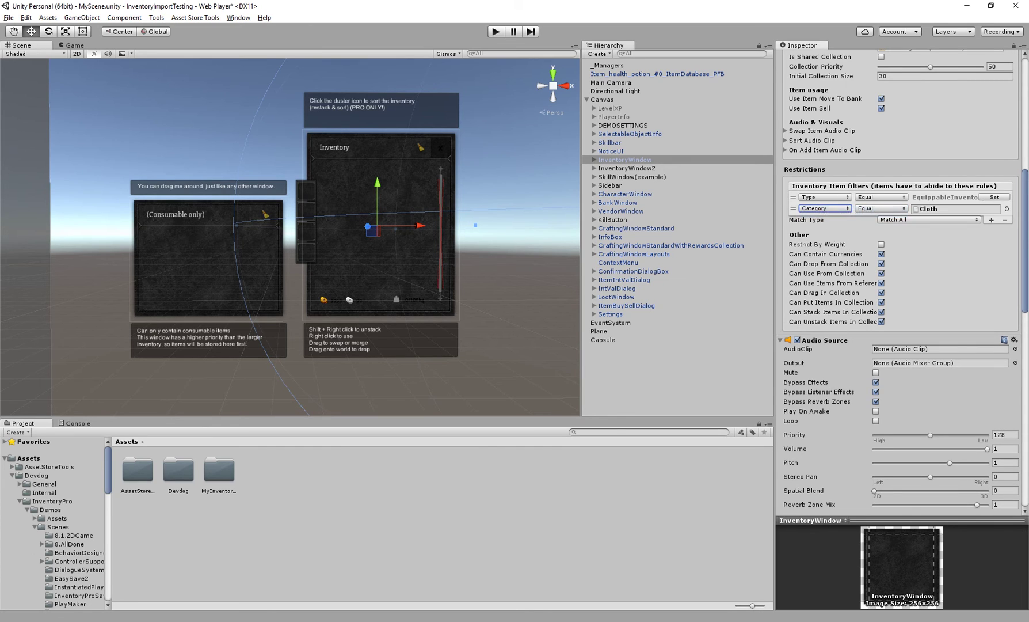
pyautogui.rightClick(795, 197)
pyautogui.click(824, 203)
# - Enable Restrict By Weight to examine its Restrict Max Weight field, and revert the weight restriction to off
pyautogui.click(817, 233)
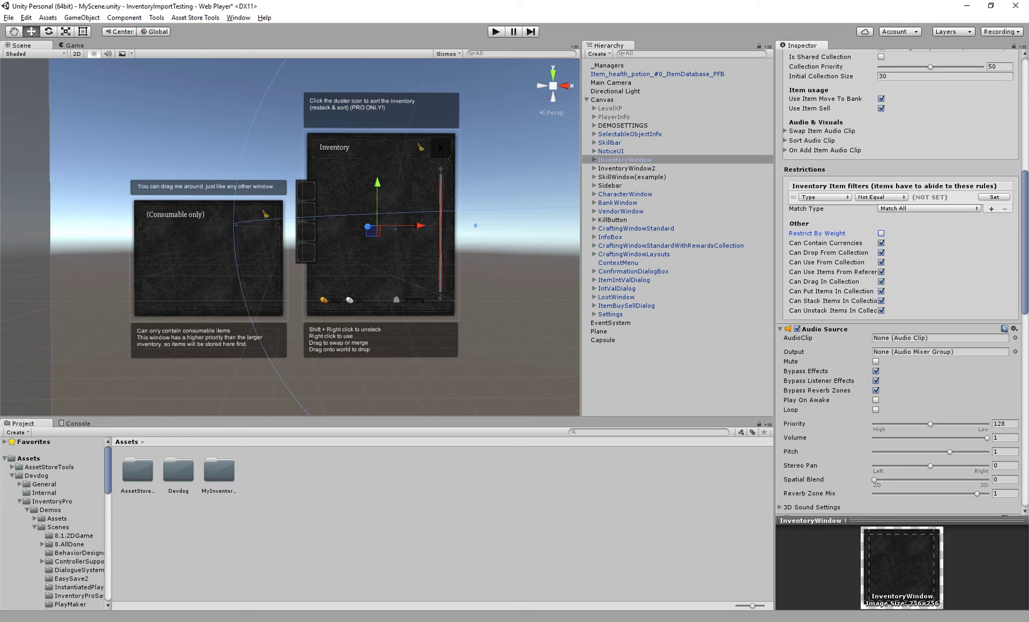
pyautogui.press('space')
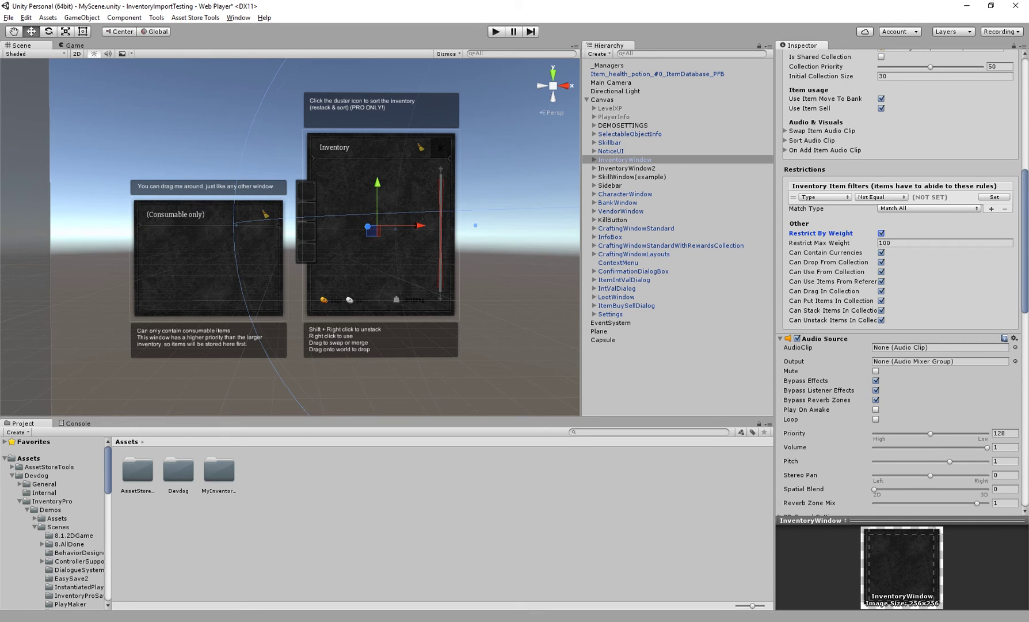
pyautogui.click(819, 242)
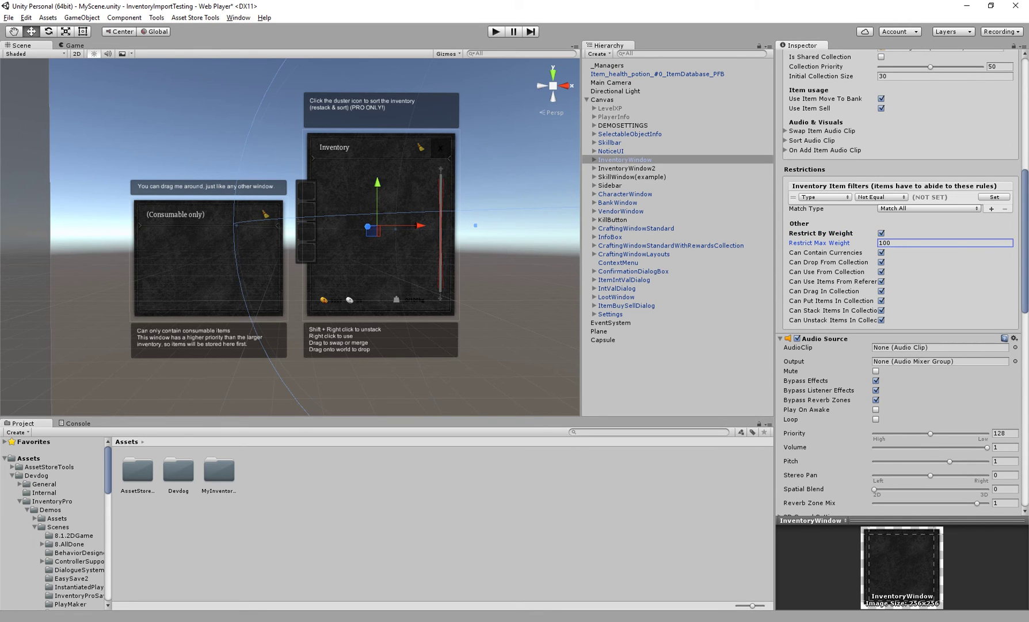
pyautogui.click(885, 243)
pyautogui.doubleClick(890, 243)
pyautogui.click(890, 243)
pyautogui.rightClick(822, 232)
pyautogui.click(846, 240)
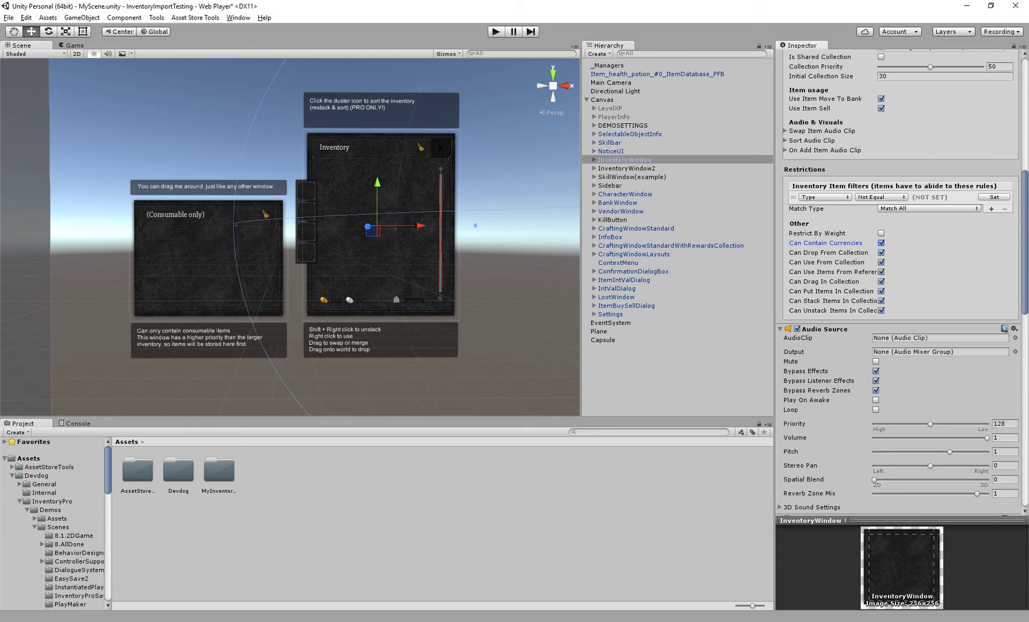
# - Examine the Can Drop From Collection, Can Use From Collection and reference item use options under the Other restrictions
pyautogui.click(829, 253)
pyautogui.click(827, 263)
pyautogui.click(833, 272)
pyautogui.moveTo(368, 241); pyautogui.dragTo(406, 235, button='middle')
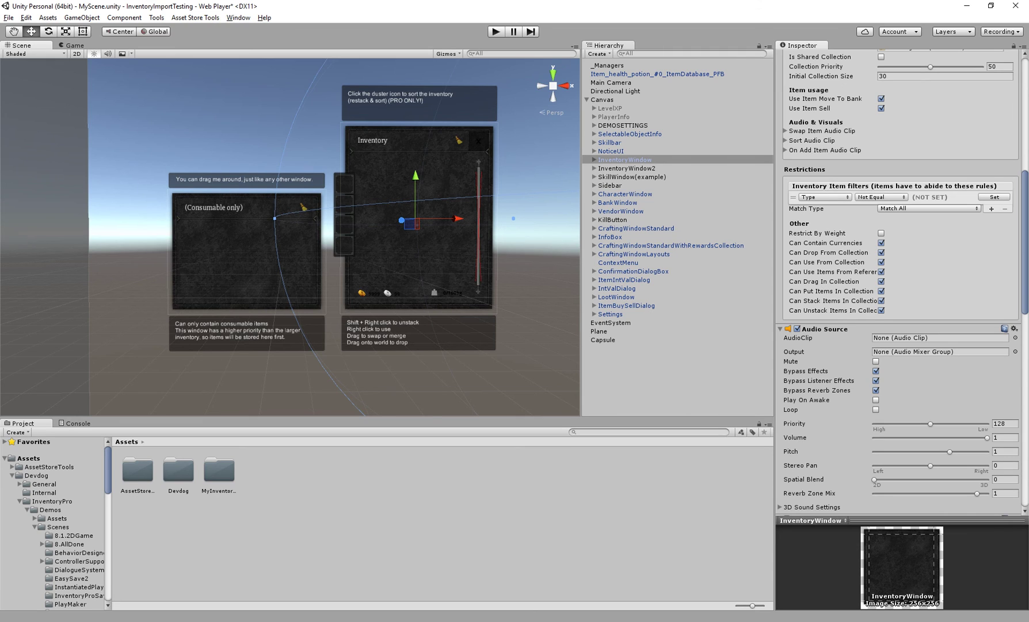
pyautogui.click(833, 271)
# - Examine the restriction options for dragging, putting, stacking and unstacking items in the collection
pyautogui.click(825, 281)
pyautogui.click(831, 291)
pyautogui.click(833, 300)
pyautogui.click(831, 292)
pyautogui.click(833, 300)
pyautogui.click(832, 310)
pyautogui.click(832, 301)
# - Look over the InventoryWindow's Inventory UI, Audio Source and UI Window component settings
pyautogui.scroll(-7, 832, 300)
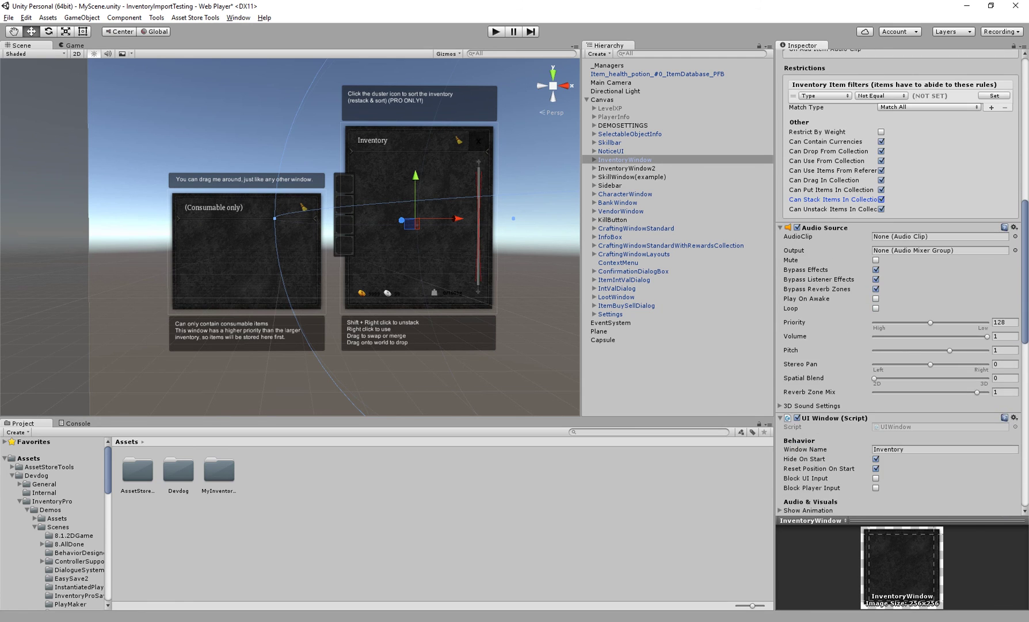
pyautogui.scroll(6, 832, 300)
pyautogui.scroll(7, 898, 282)
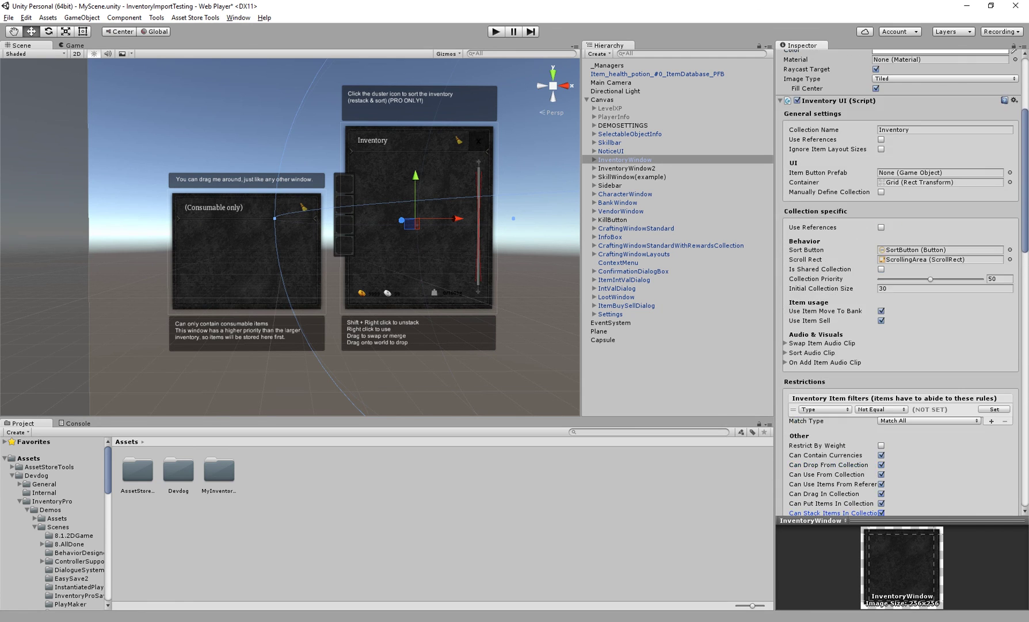
pyautogui.scroll(-15, 898, 282)
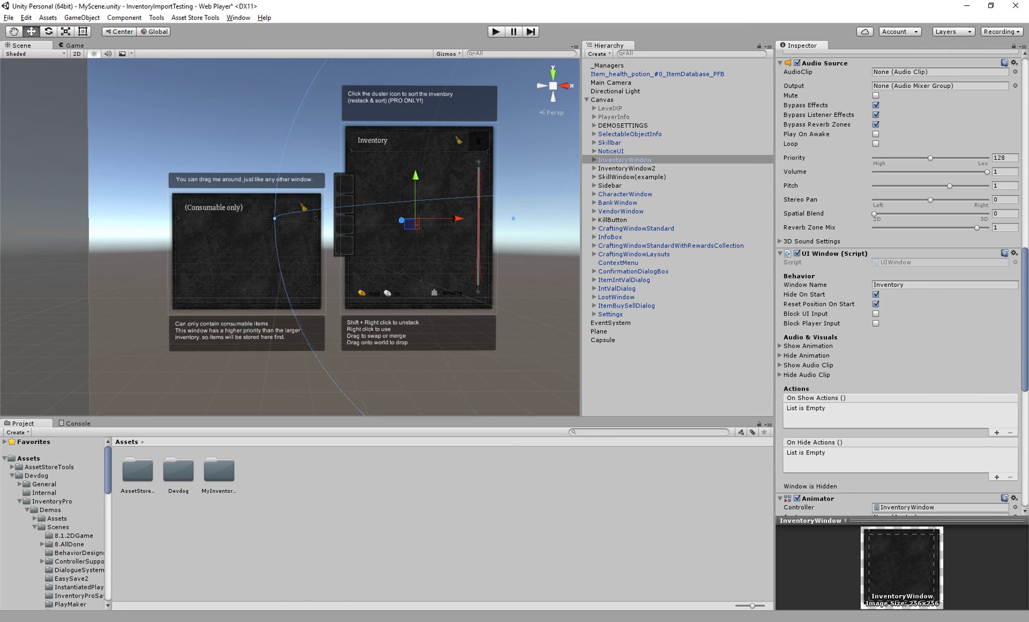
pyautogui.scroll(15, 898, 282)
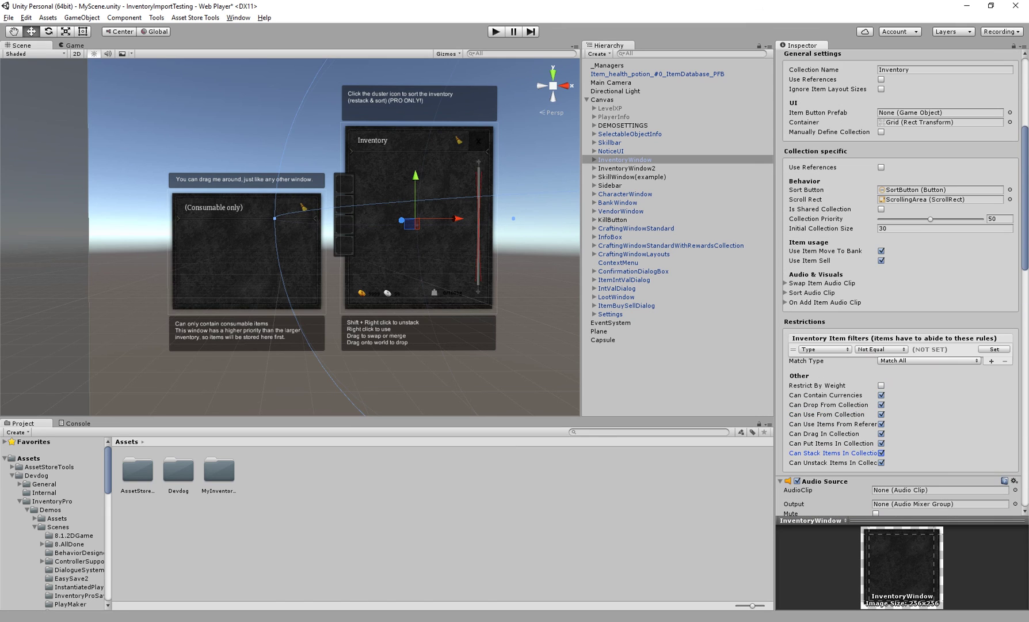